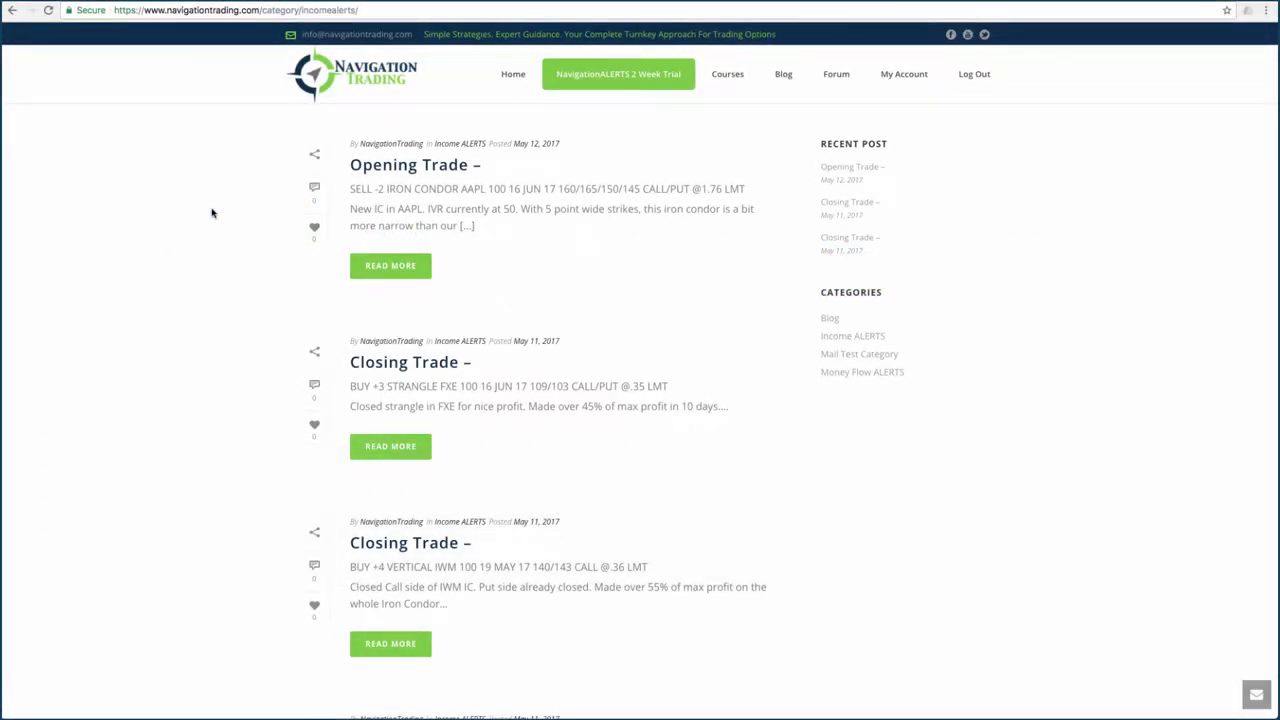
# Step: Scroll the Income ALERTS past the SPY and FXE closes to the May 8 /CL strangle opening
pyautogui.scroll(-6, 270, 217)
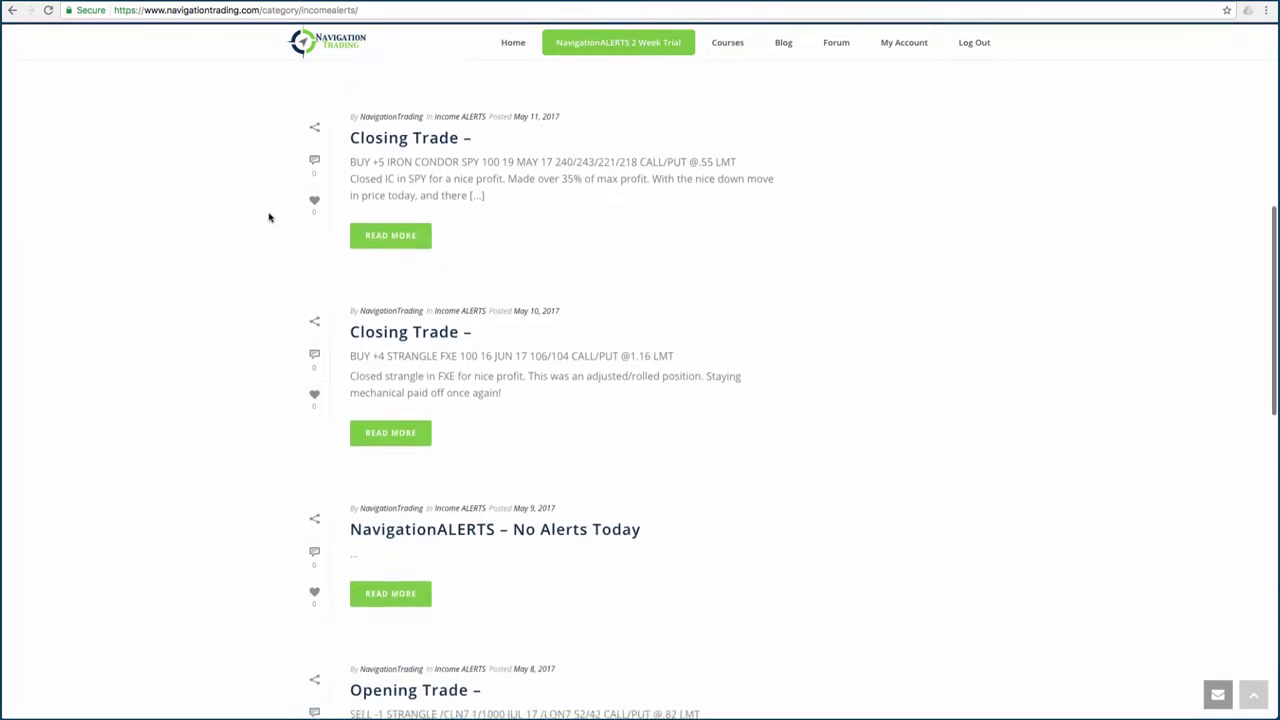
pyautogui.scroll(-3, 269, 216)
pyautogui.scroll(2, 269, 216)
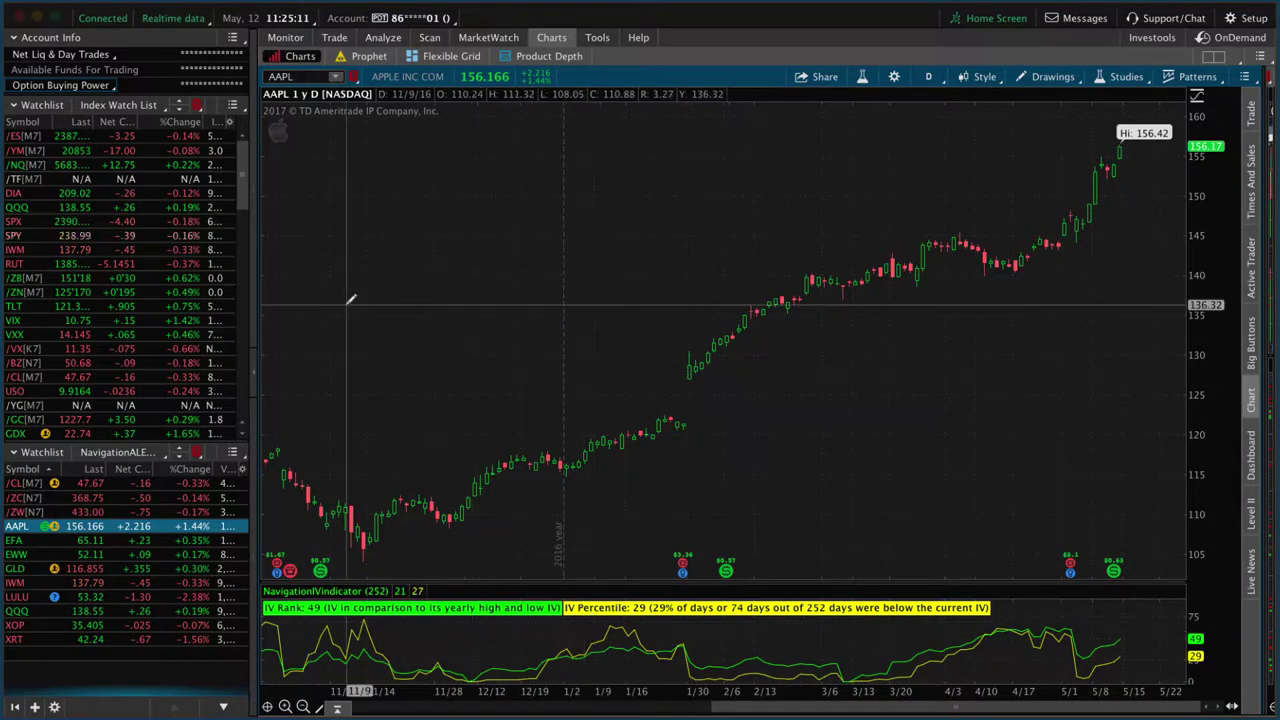
# Step: Chart the /CL crude oil futures and view the short oil strangle's risk profile
pyautogui.click(42, 377)
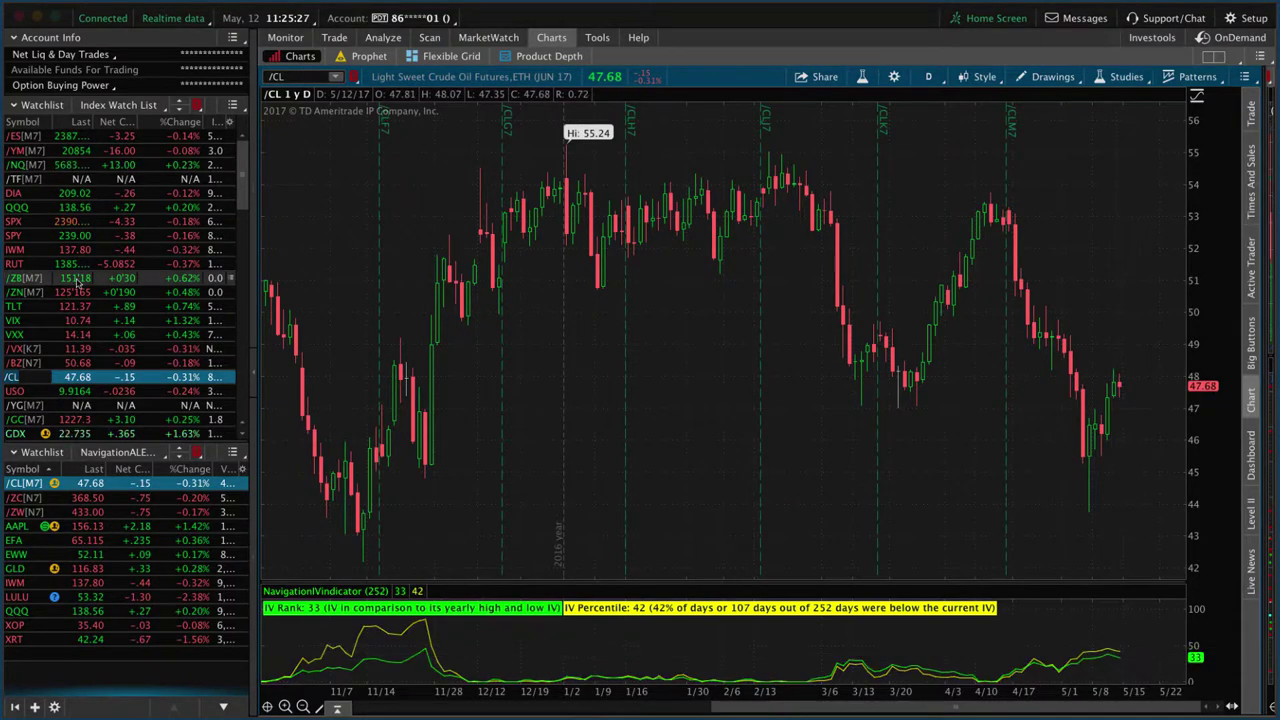
pyautogui.click(383, 37)
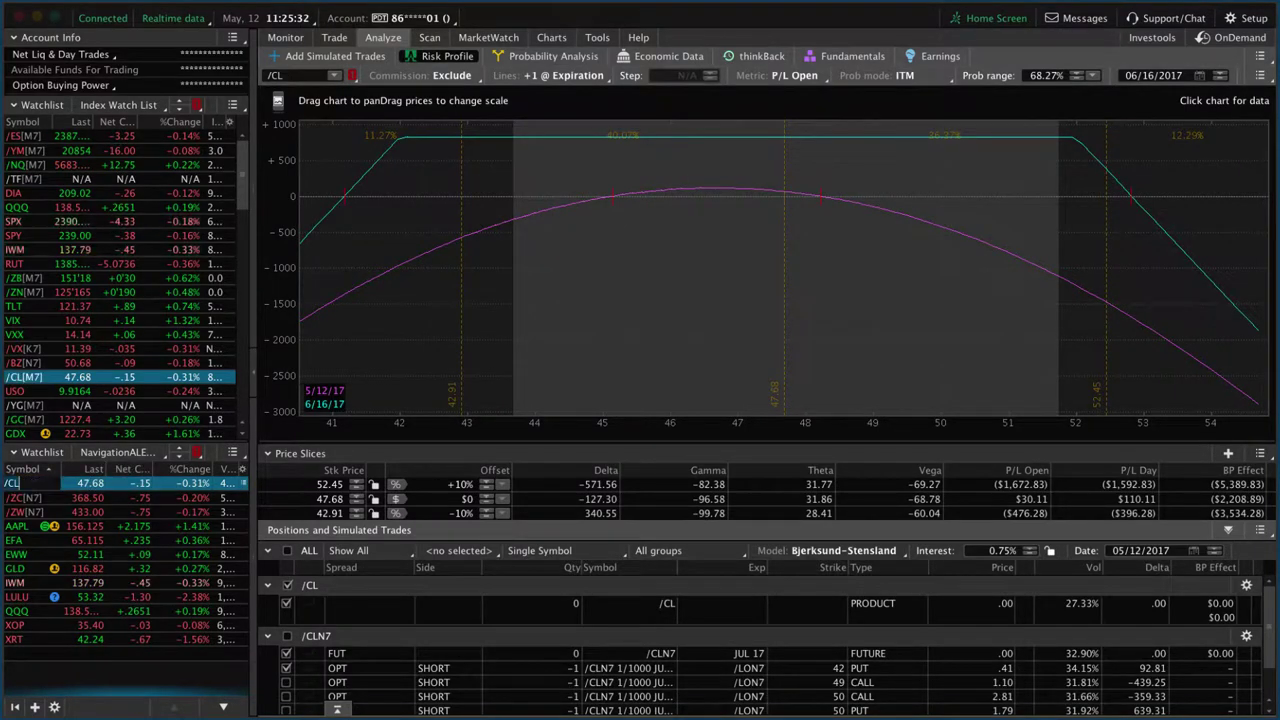
pyautogui.click(40, 512)
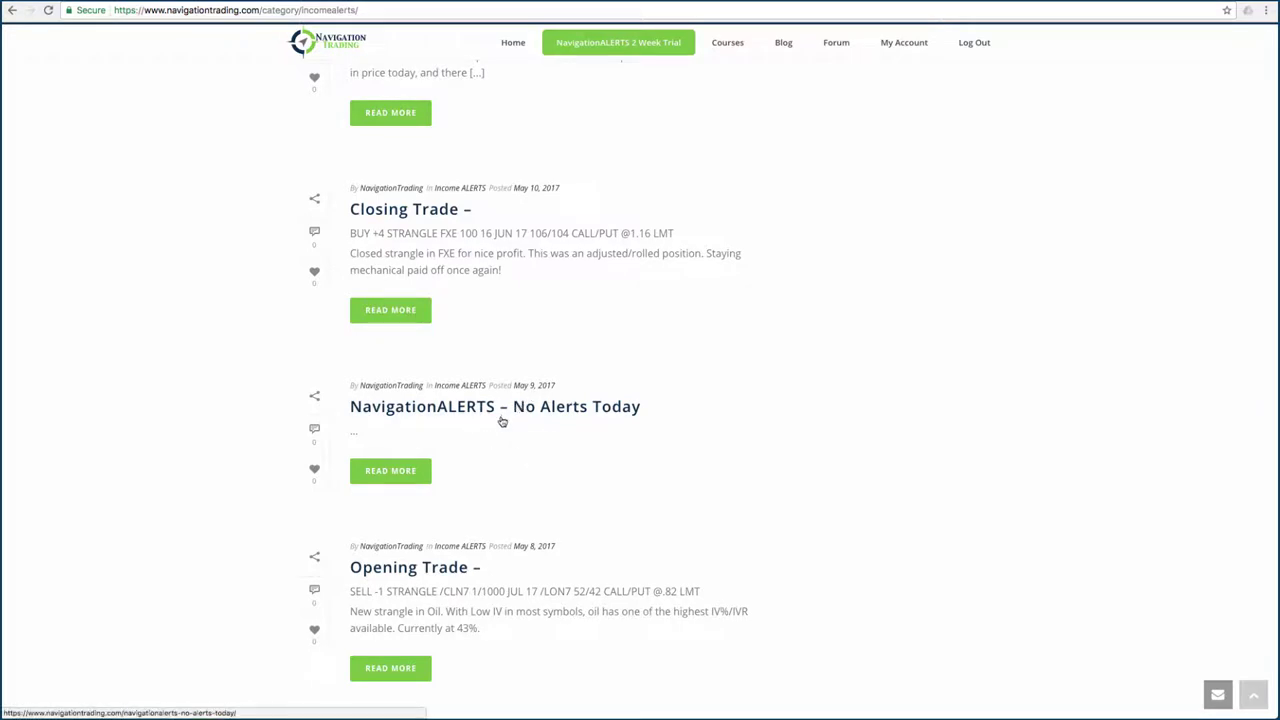
# Step: Scroll the Income ALERTS up to the May 11 FXE strangle and IWM vertical closing posts
pyautogui.scroll(2, 540, 425)
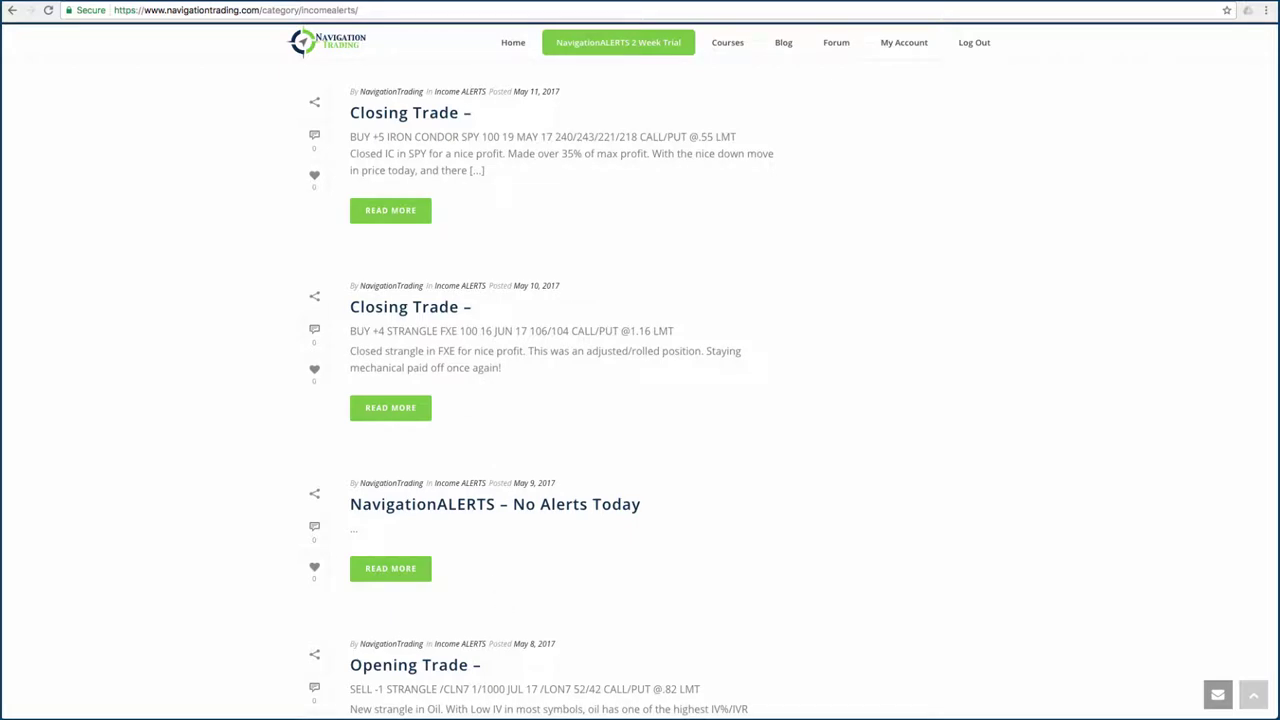
pyautogui.scroll(4, 450, 550)
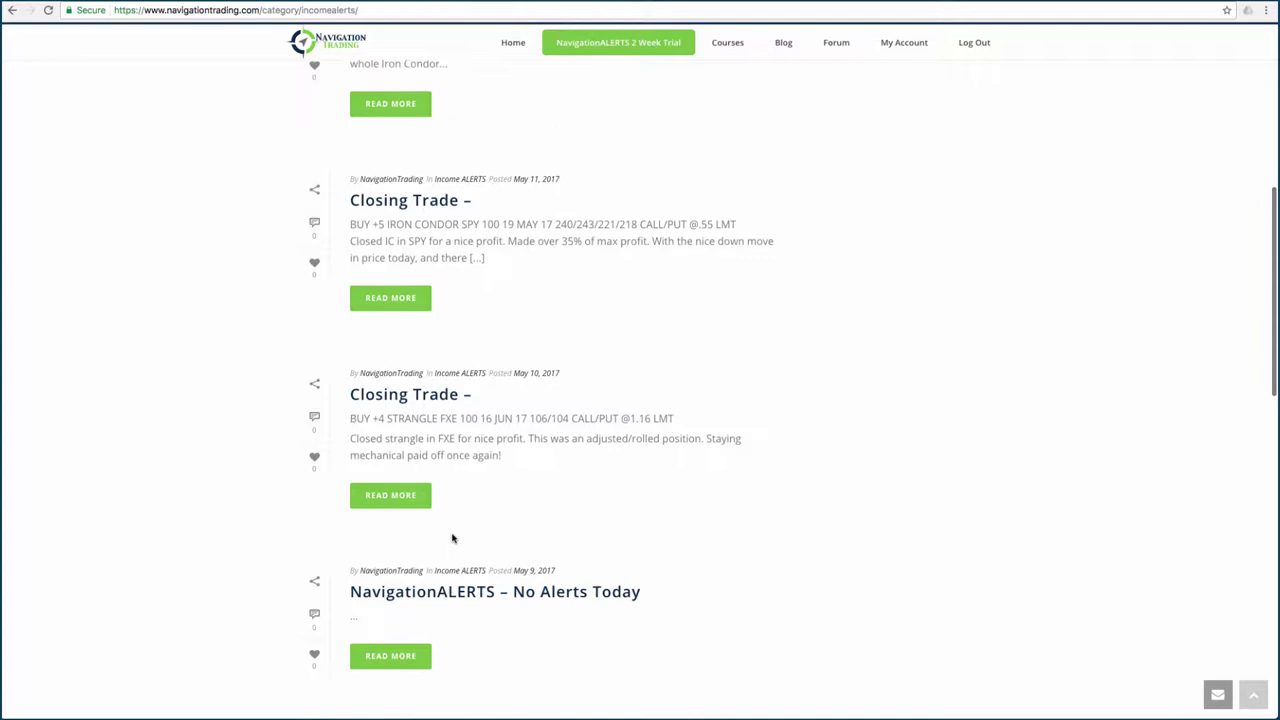
pyautogui.scroll(1, 455, 520)
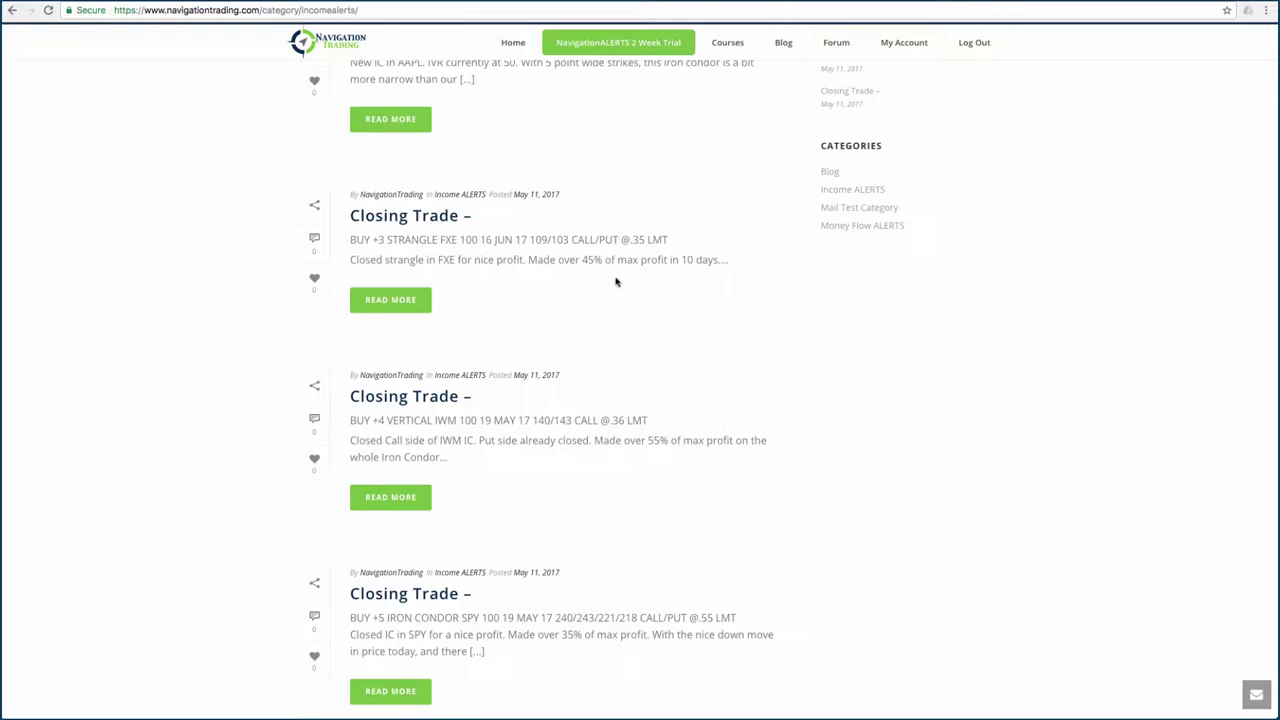
pyautogui.scroll(-3, 603, 296)
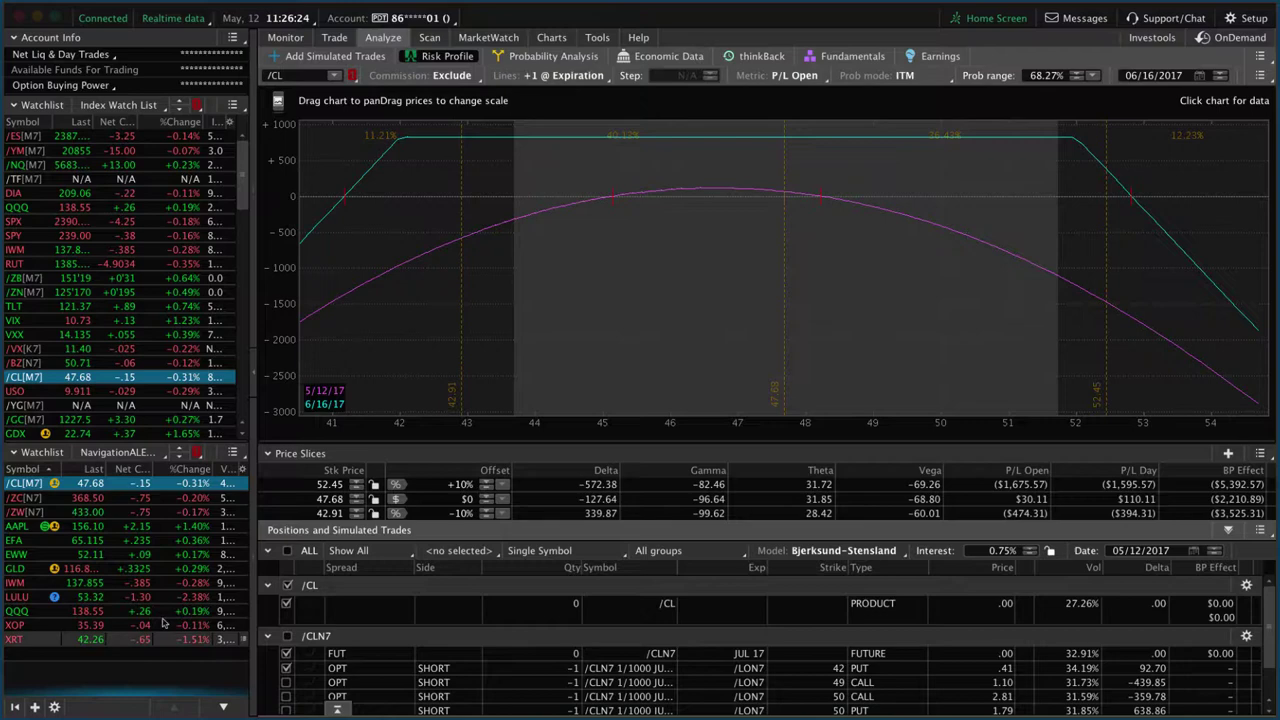
# Step: Load the FXE daily chart on the Charts tab
pyautogui.click(551, 37)
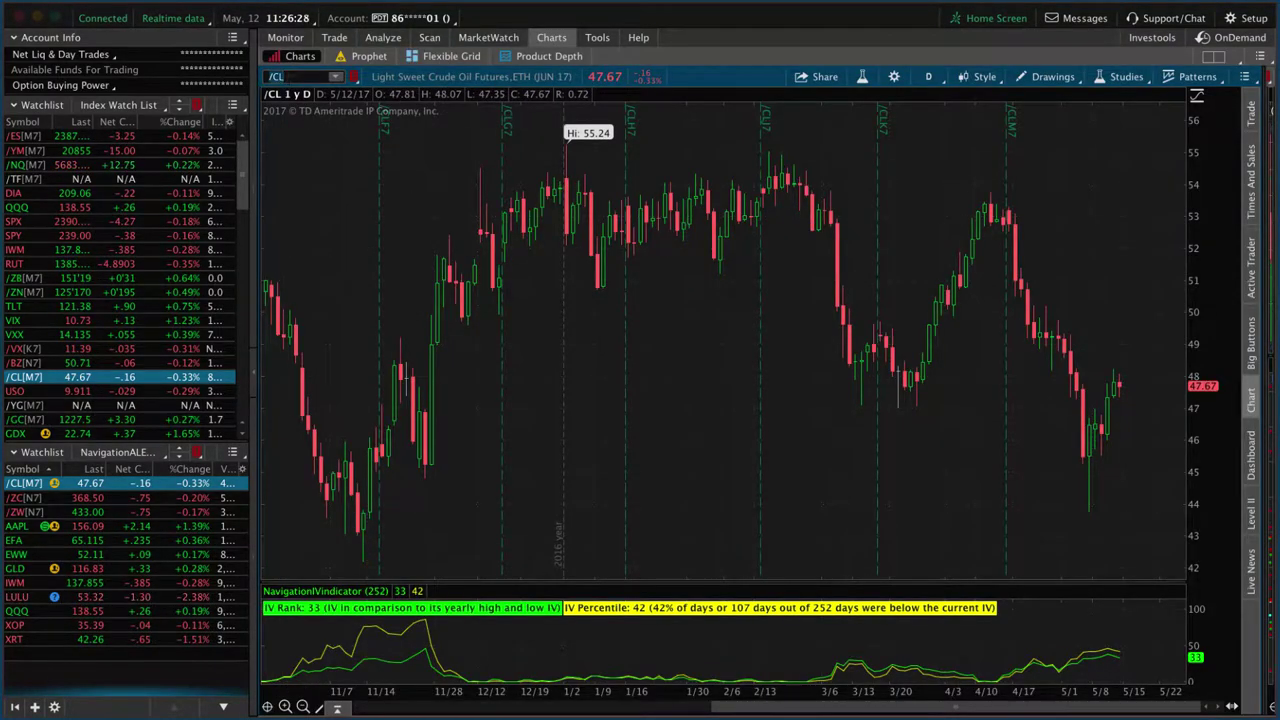
pyautogui.write('FXE')
pyautogui.press('Return')
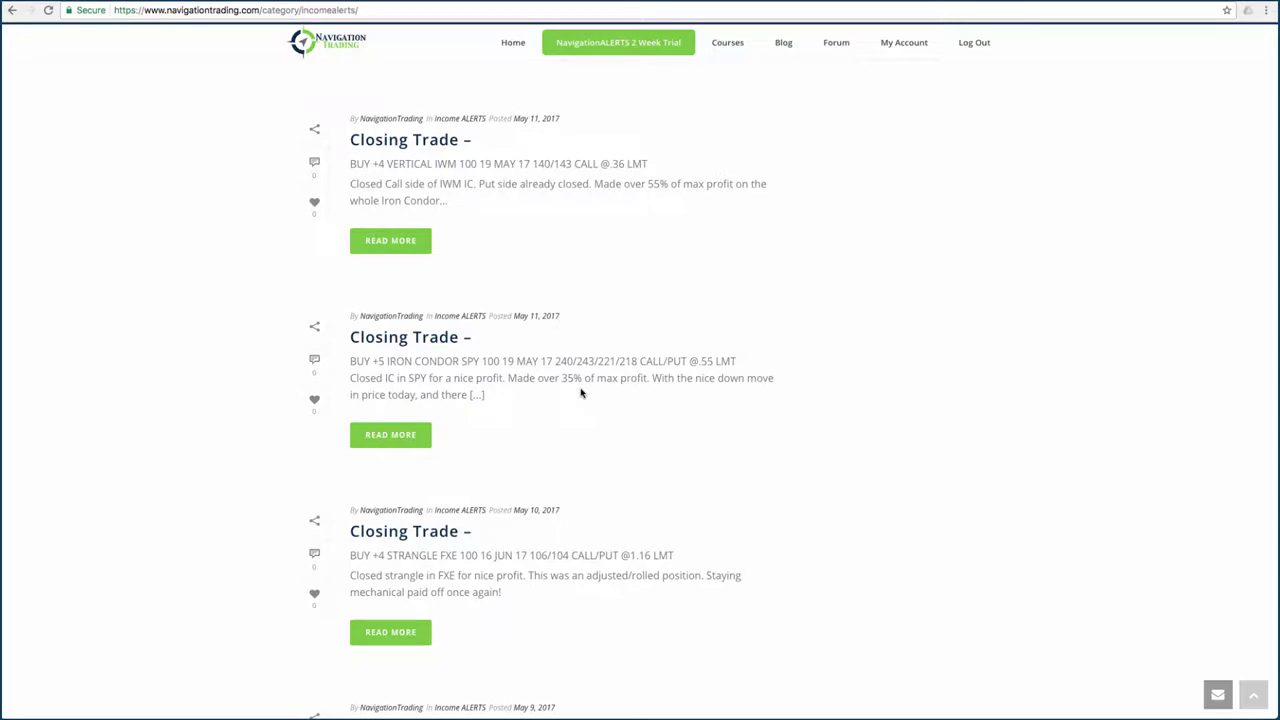
# Step: Scroll up slightly to show the May 11 IWM and SPY Closing Trade posts
pyautogui.scroll(2, 592, 408)
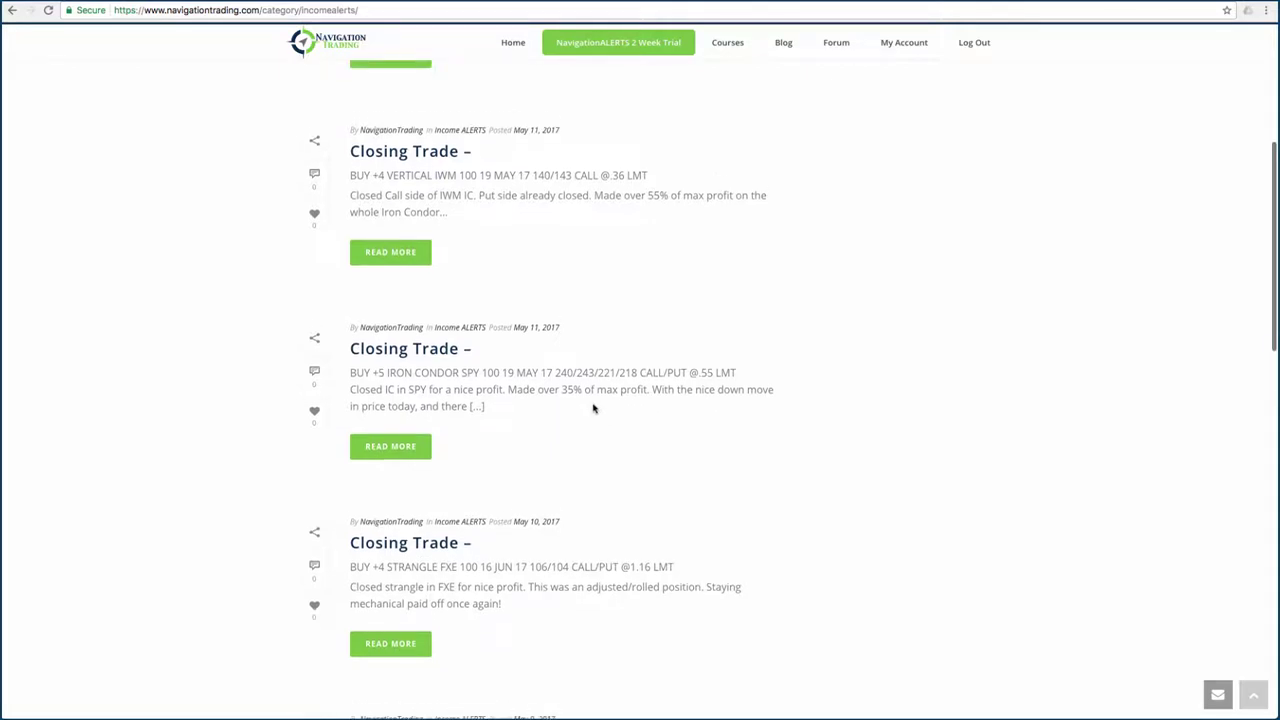
pyautogui.scroll(1, 593, 408)
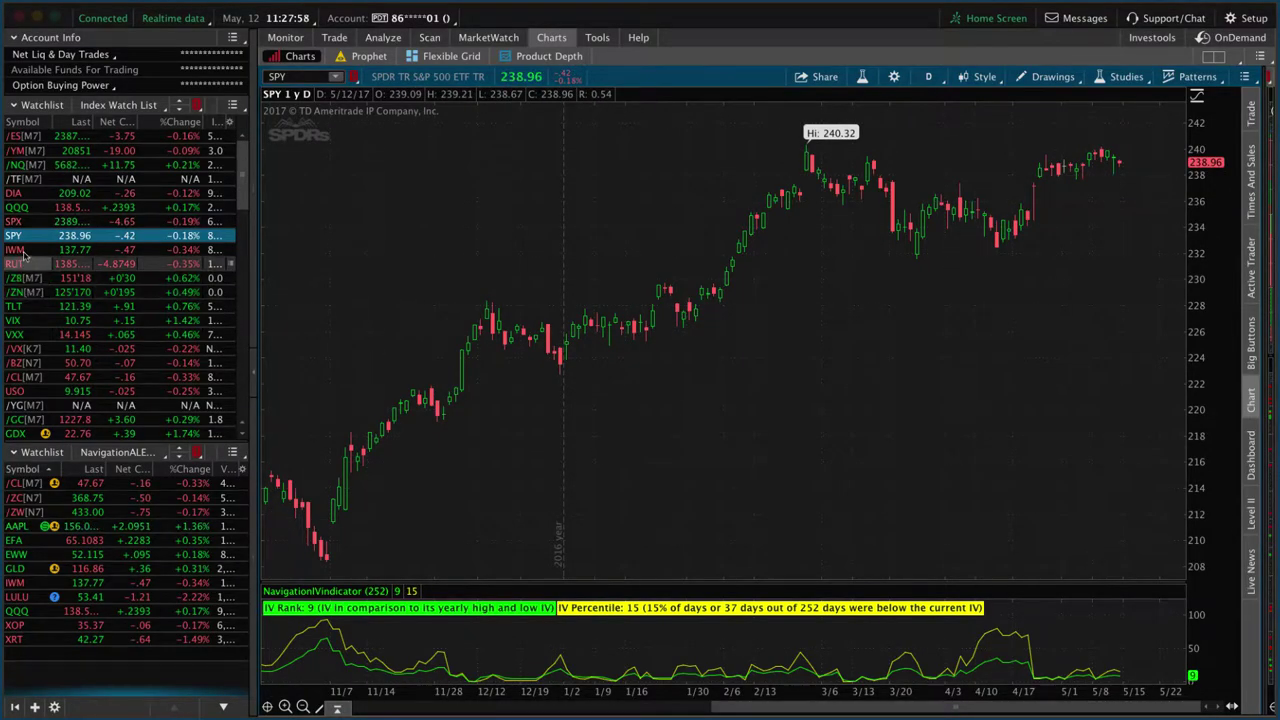
# Step: Switch the chart from SPY to IWM using the watchlist
pyautogui.click(20, 249)
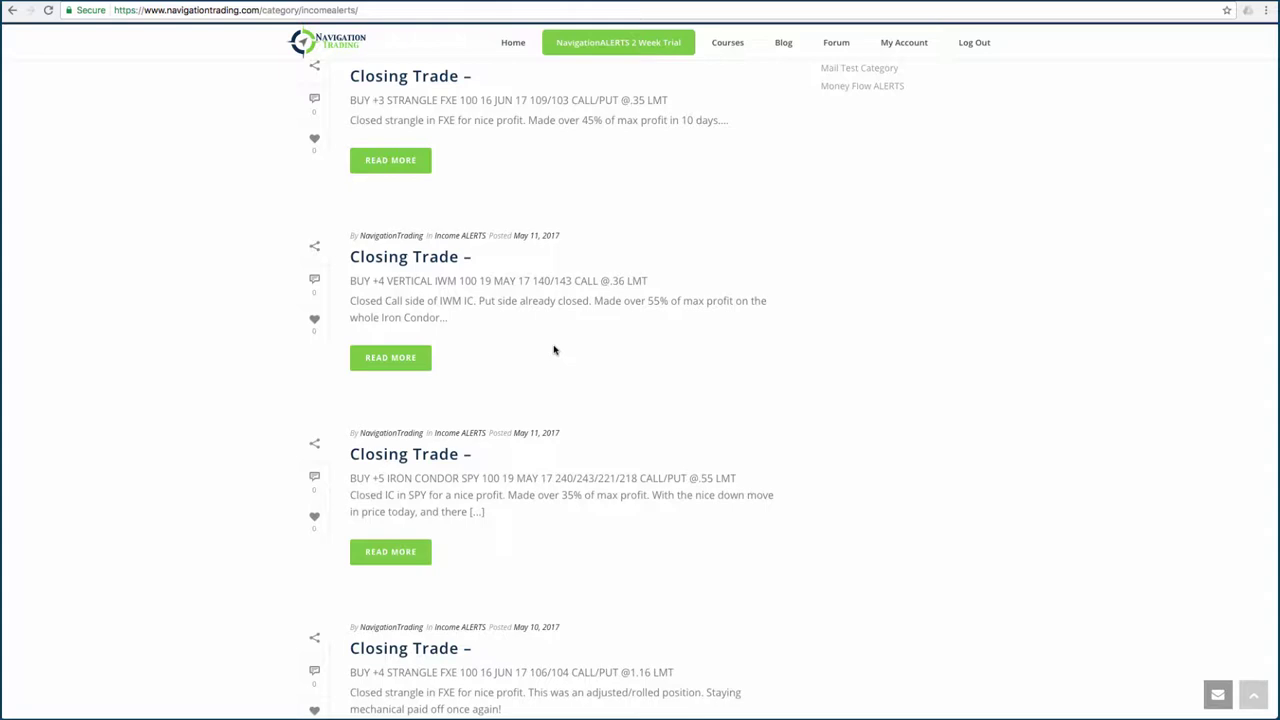
# Step: Scroll the Income ALERTS back to the top AAPL iron condor Opening Trade post
pyautogui.scroll(2, 554, 350)
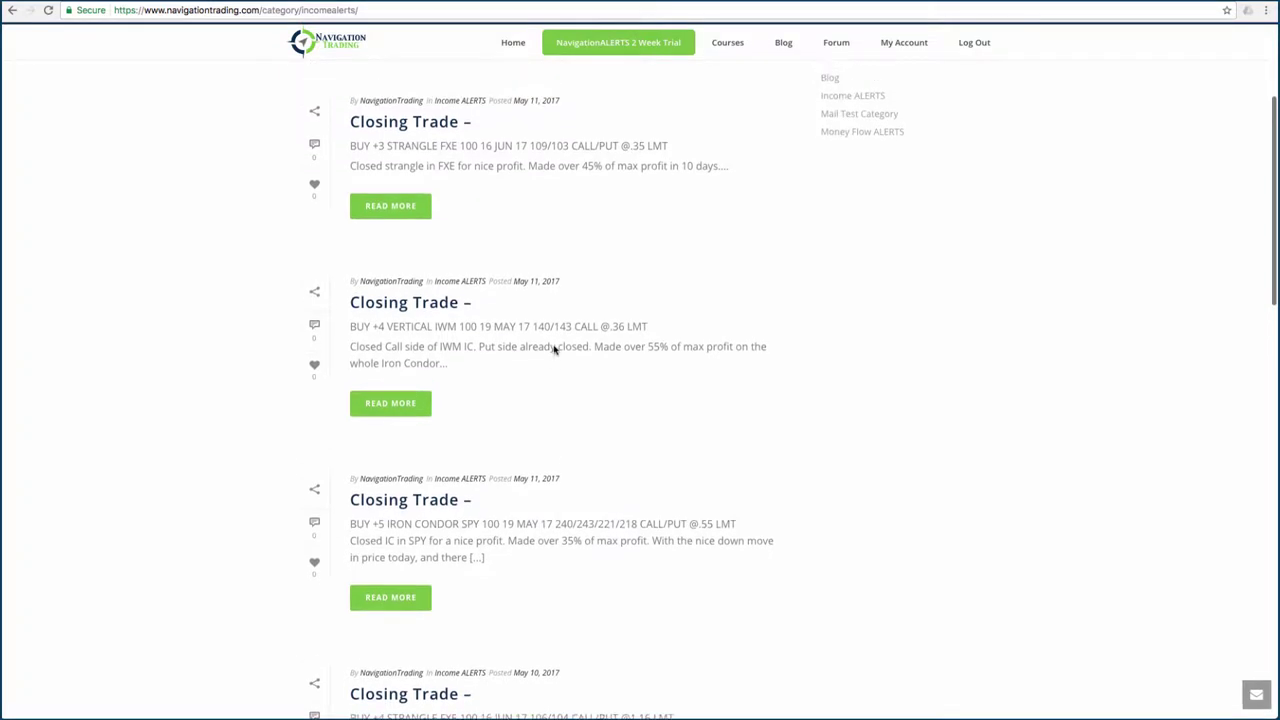
pyautogui.scroll(3, 554, 350)
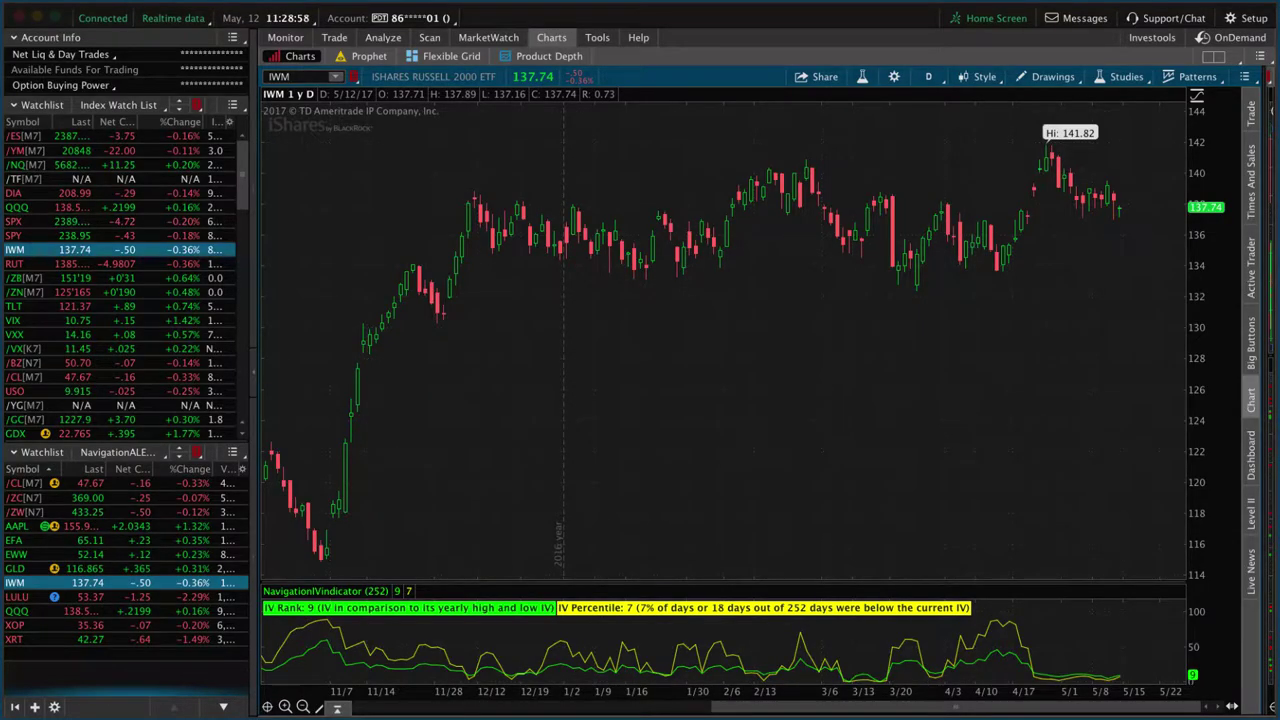
# Step: Chart AAPL, then show the risk profile of the AAPL June 16 iron condor
pyautogui.click(60, 526)
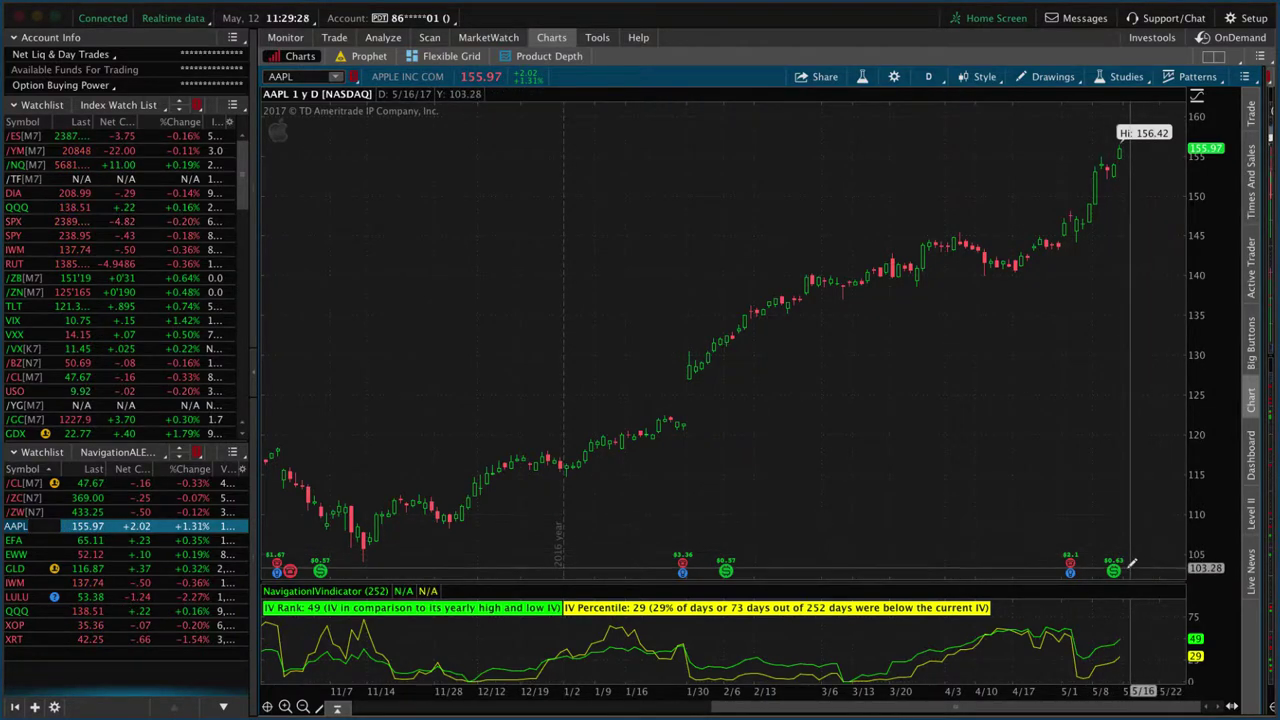
pyautogui.moveTo(1116, 569)
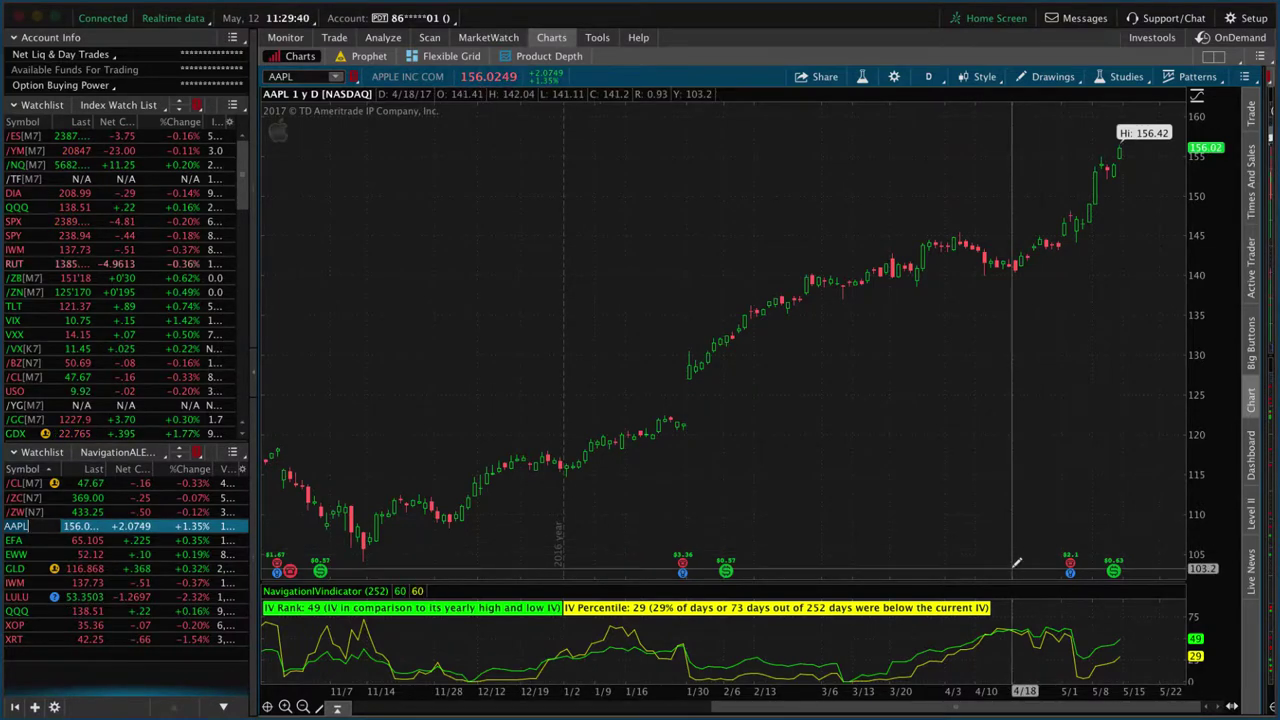
pyautogui.click(386, 38)
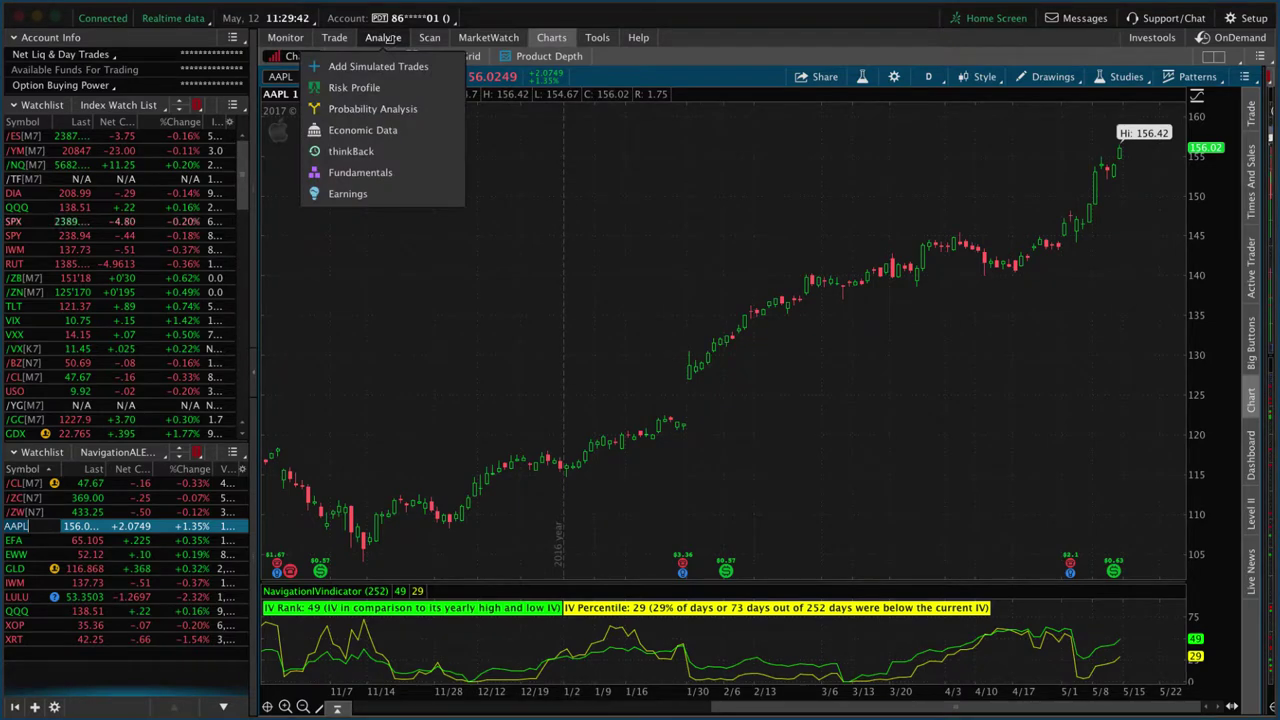
pyautogui.click(386, 38)
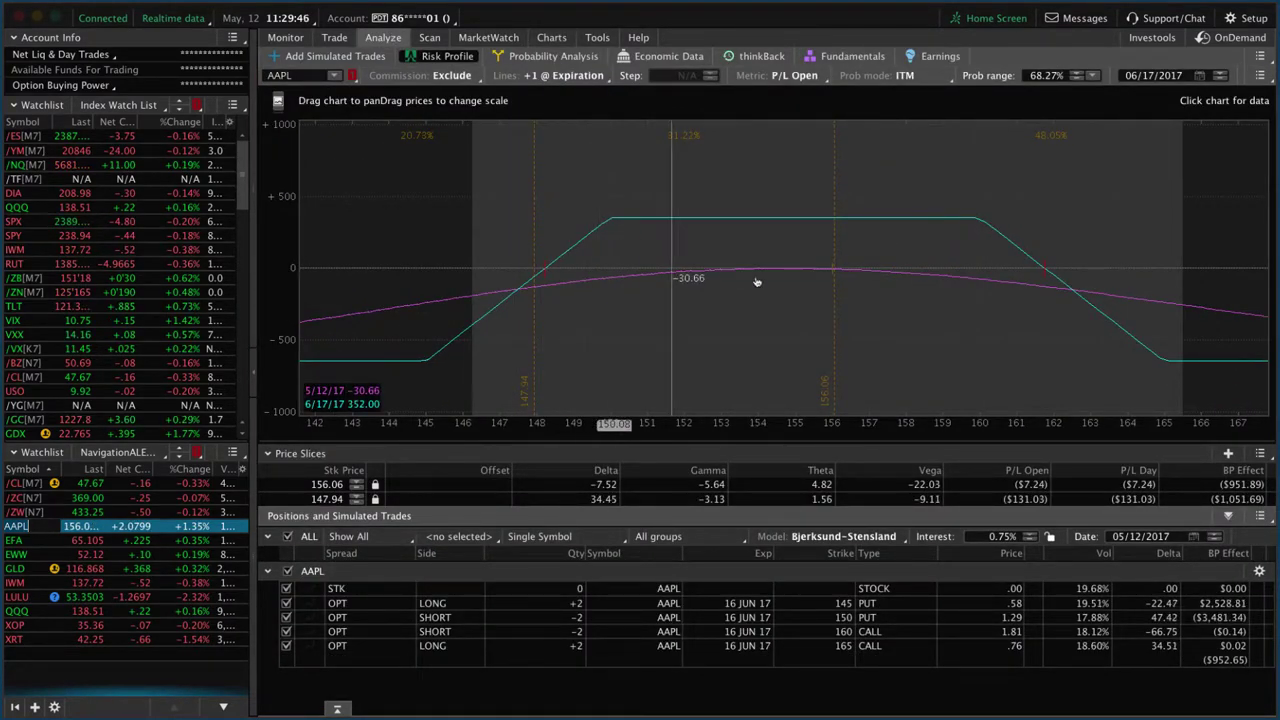
# Step: Browse the AAPL June 16 option chain's 120–190 strikes, then return to the risk profile
pyautogui.click(335, 38)
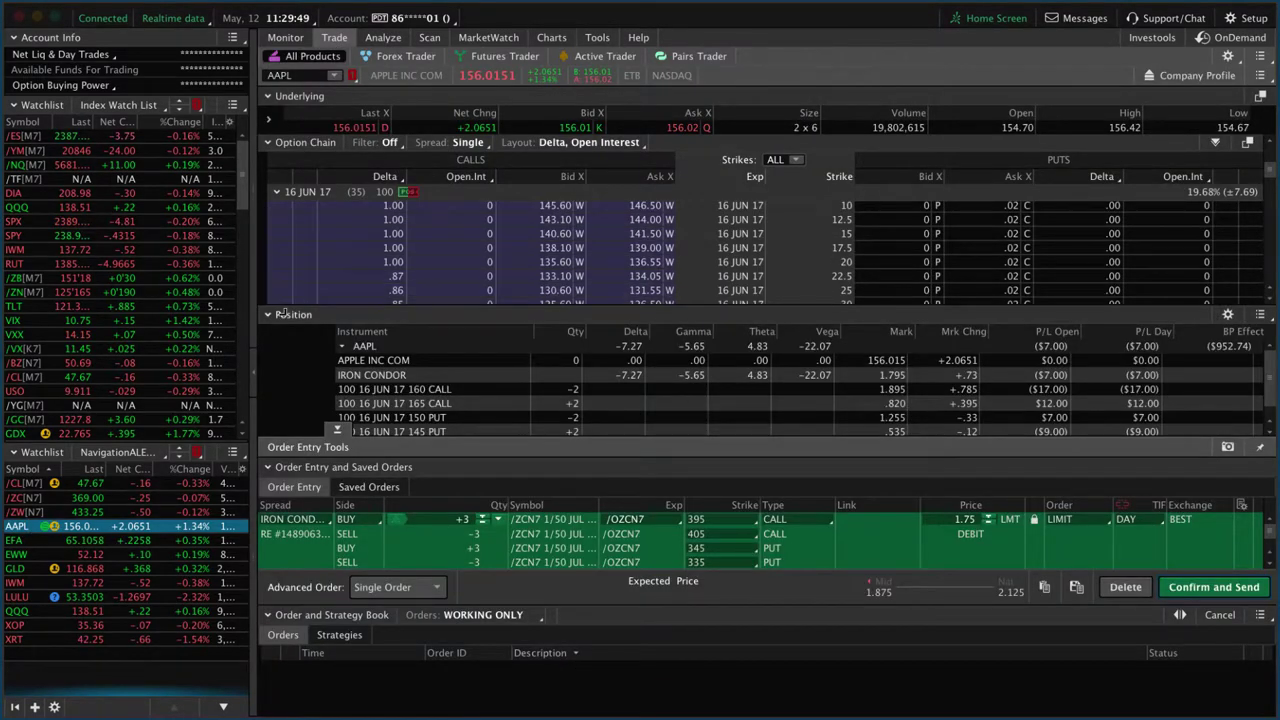
pyautogui.click(262, 318)
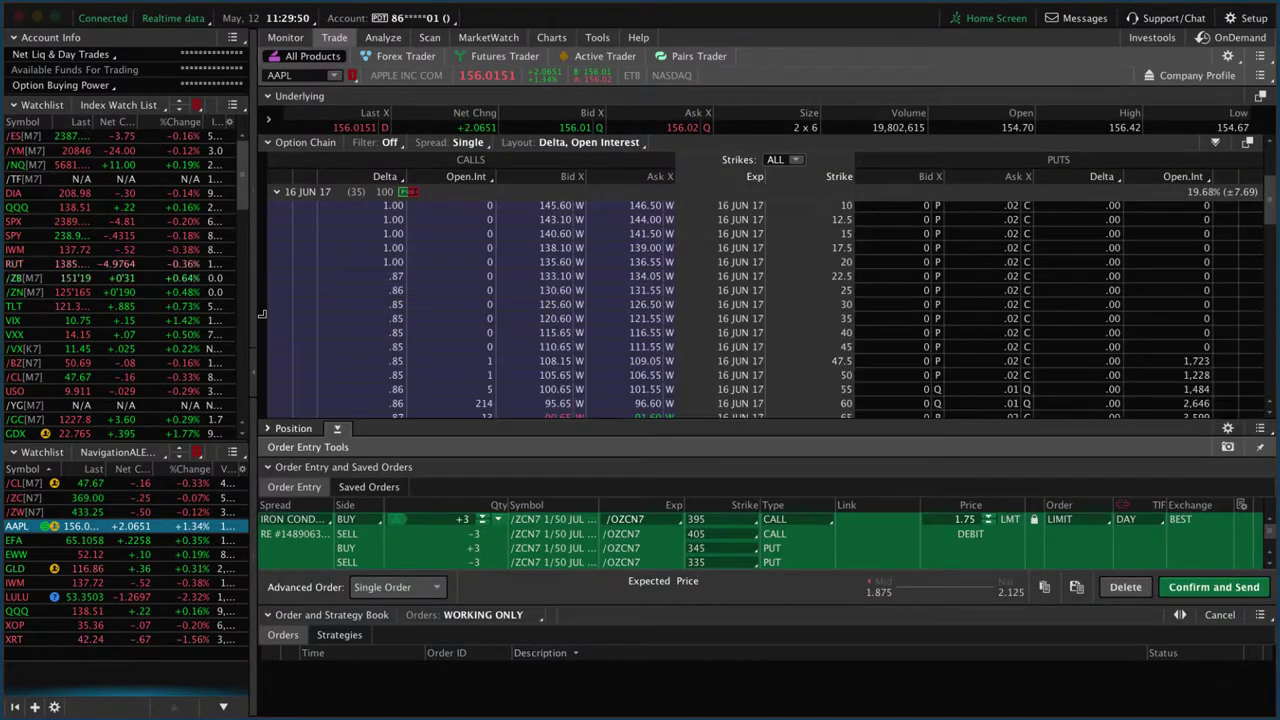
pyautogui.scroll(-7, 365, 318)
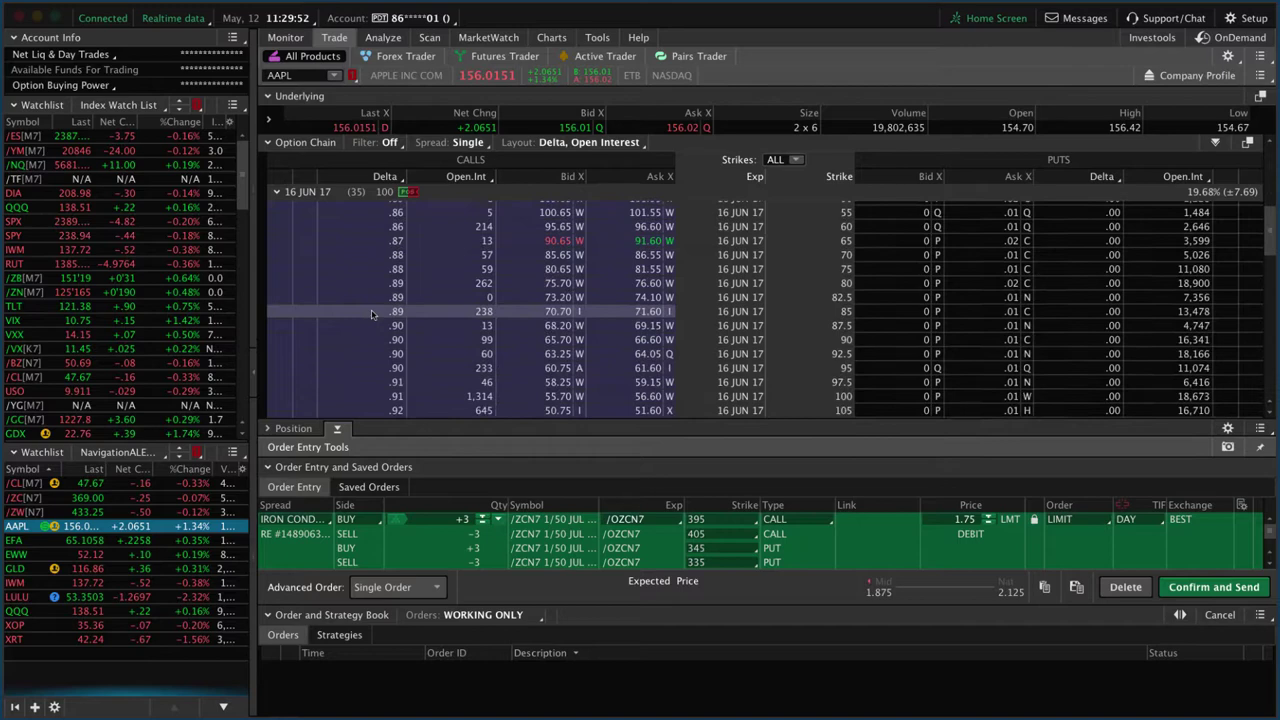
pyautogui.scroll(-2, 370, 314)
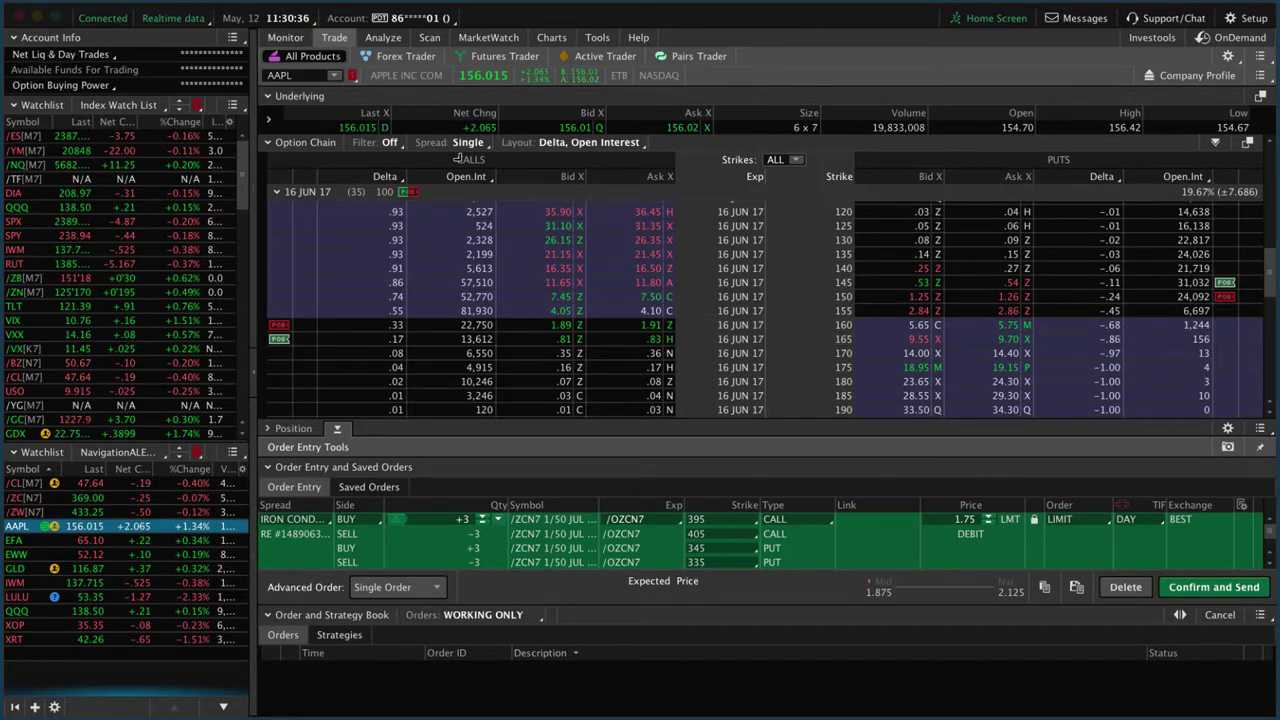
pyautogui.click(383, 37)
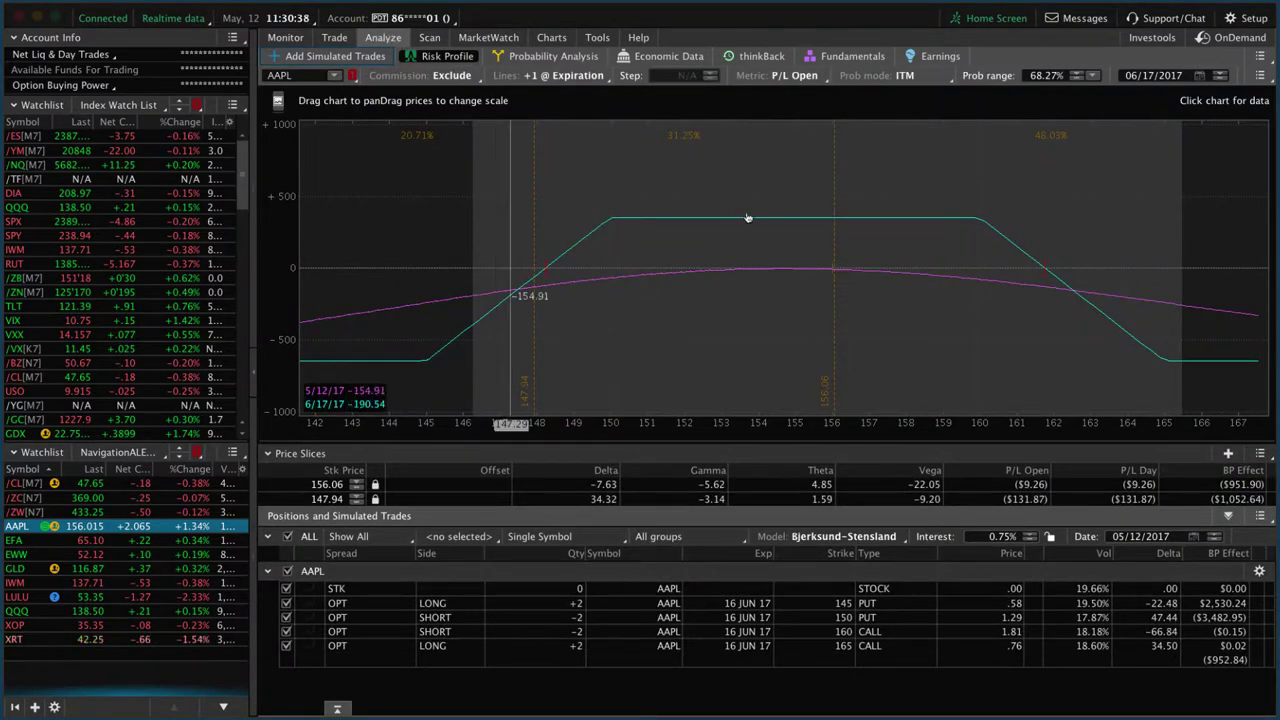
# Step: Set the AAPL risk profile price slices to 161.74 and 148.23 to read P/L
pyautogui.moveTo(845, 195); pyautogui.dragTo(871, 189)
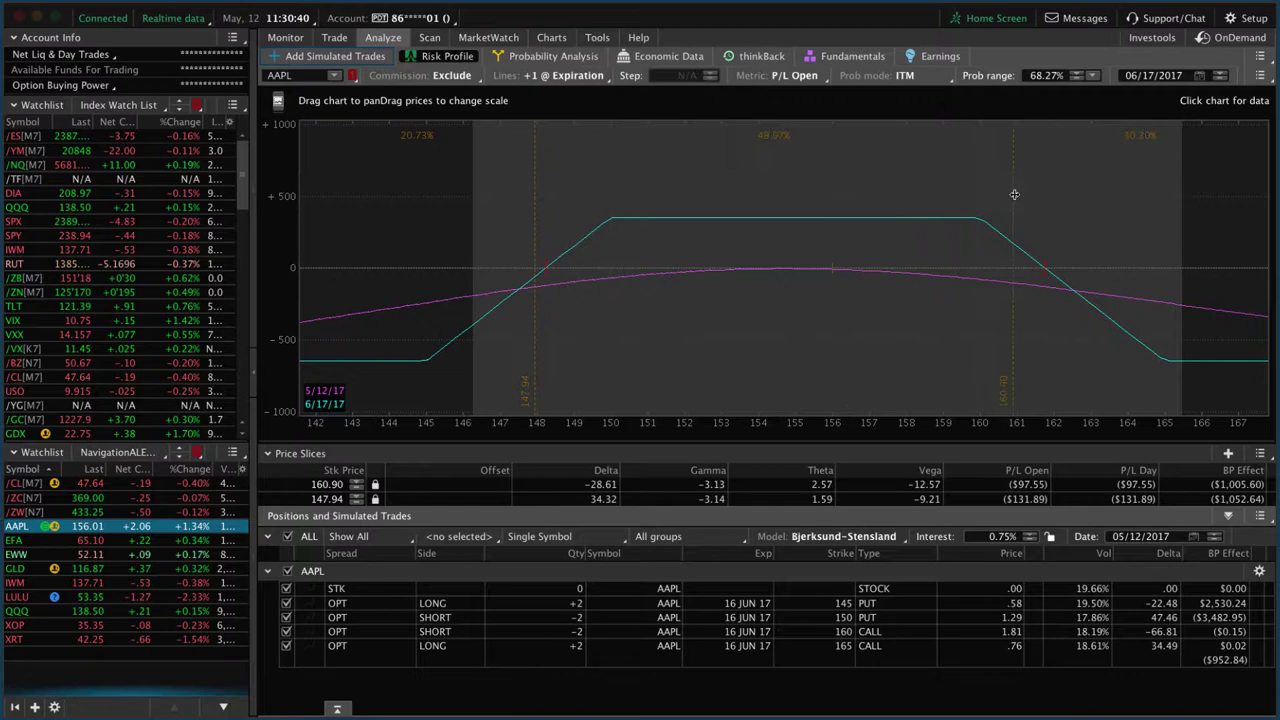
pyautogui.click(542, 183)
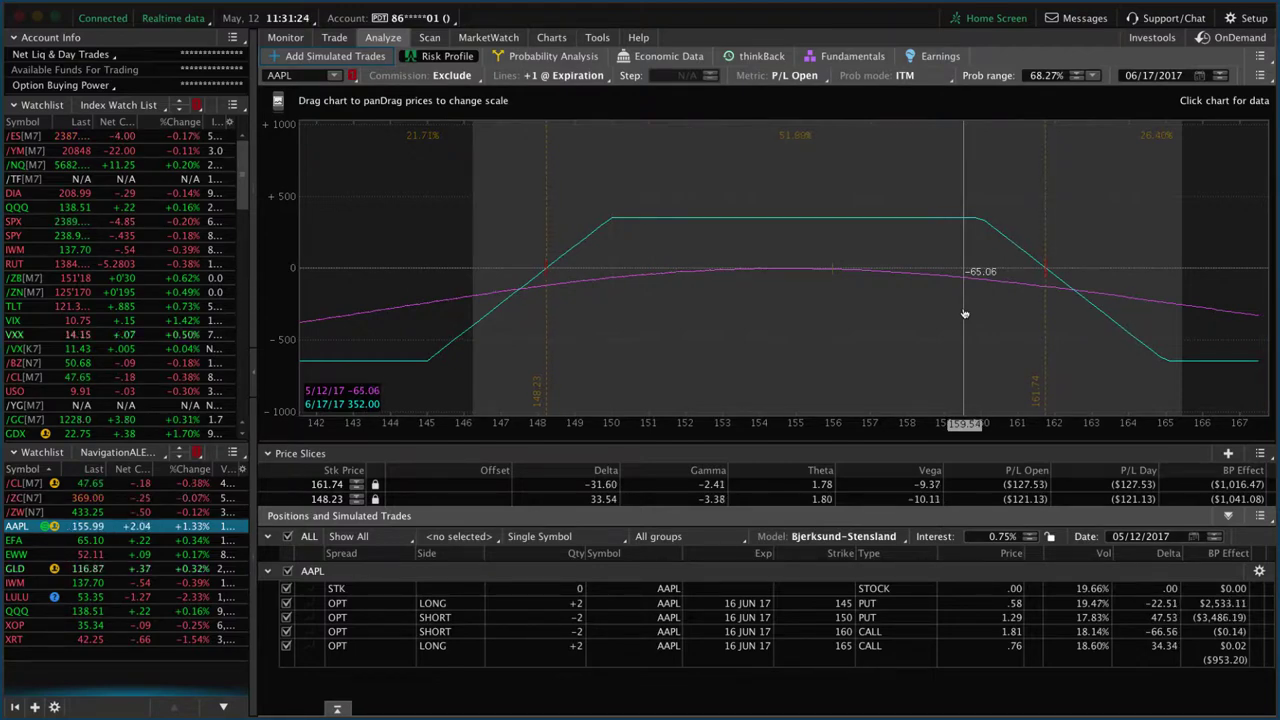
pyautogui.click(551, 37)
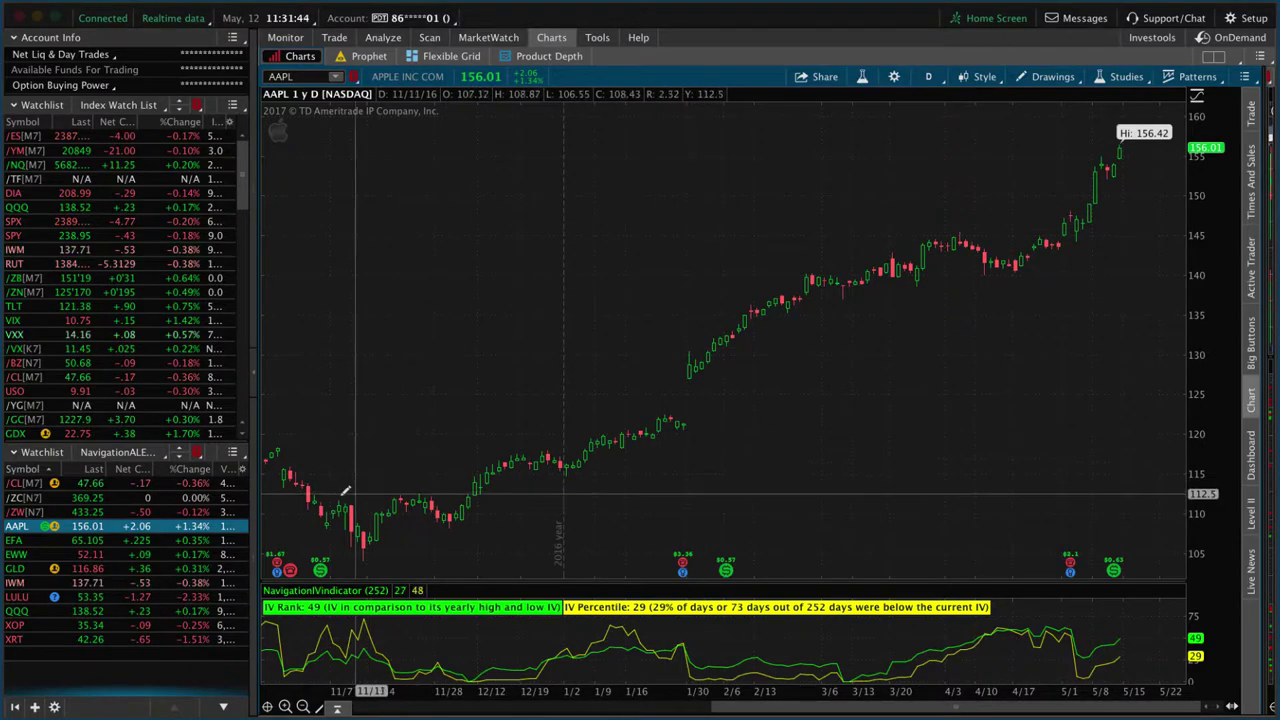
# Step: Chart /ZC corn futures and show its July options risk profile (slices 406.25, 369.25, 332.25)
pyautogui.press('Up')
pyautogui.press('Up')
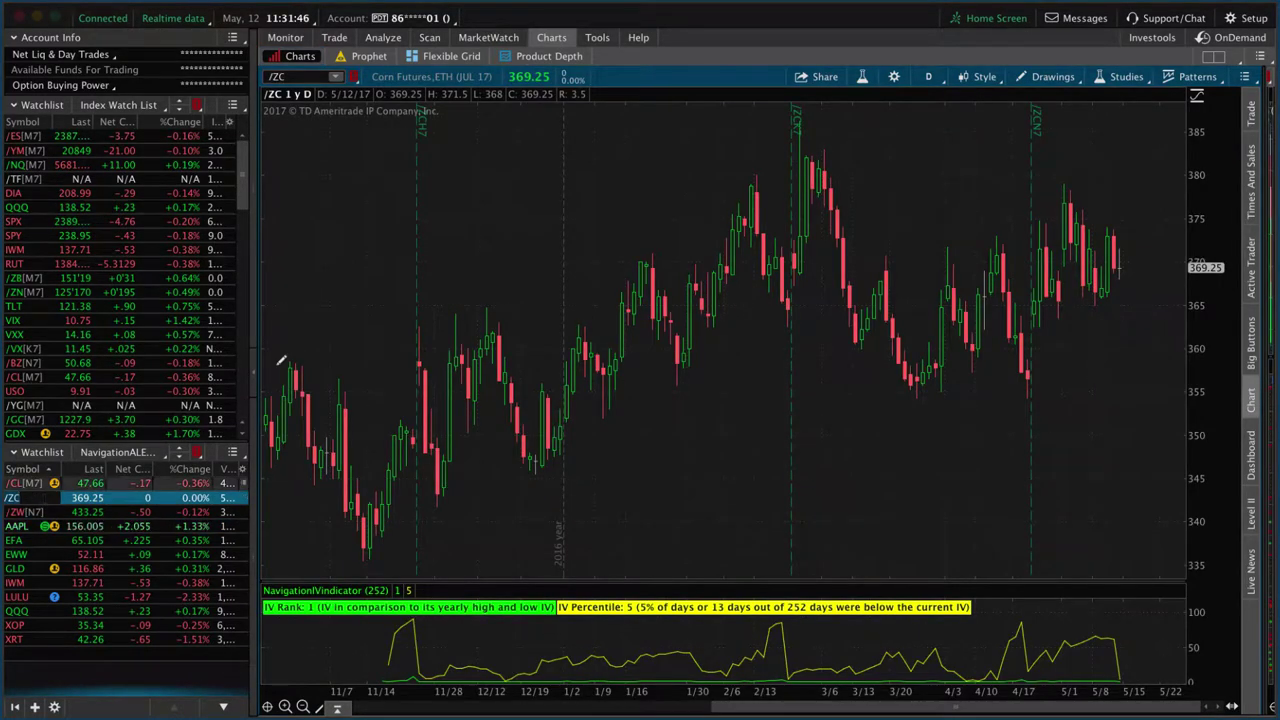
pyautogui.click(384, 38)
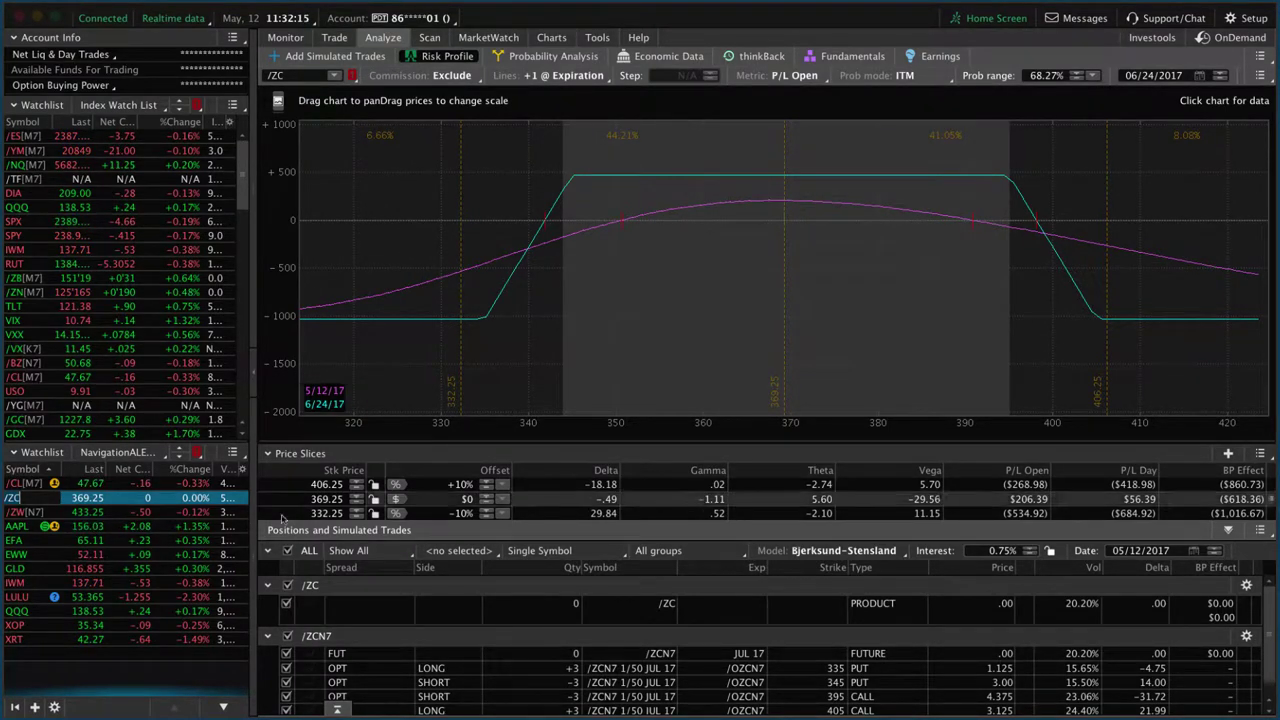
# Step: Compare /ZW P/L from 467.50 to 431.50, then load EFA's June 16 63/64 strangle profile
pyautogui.click(20, 510)
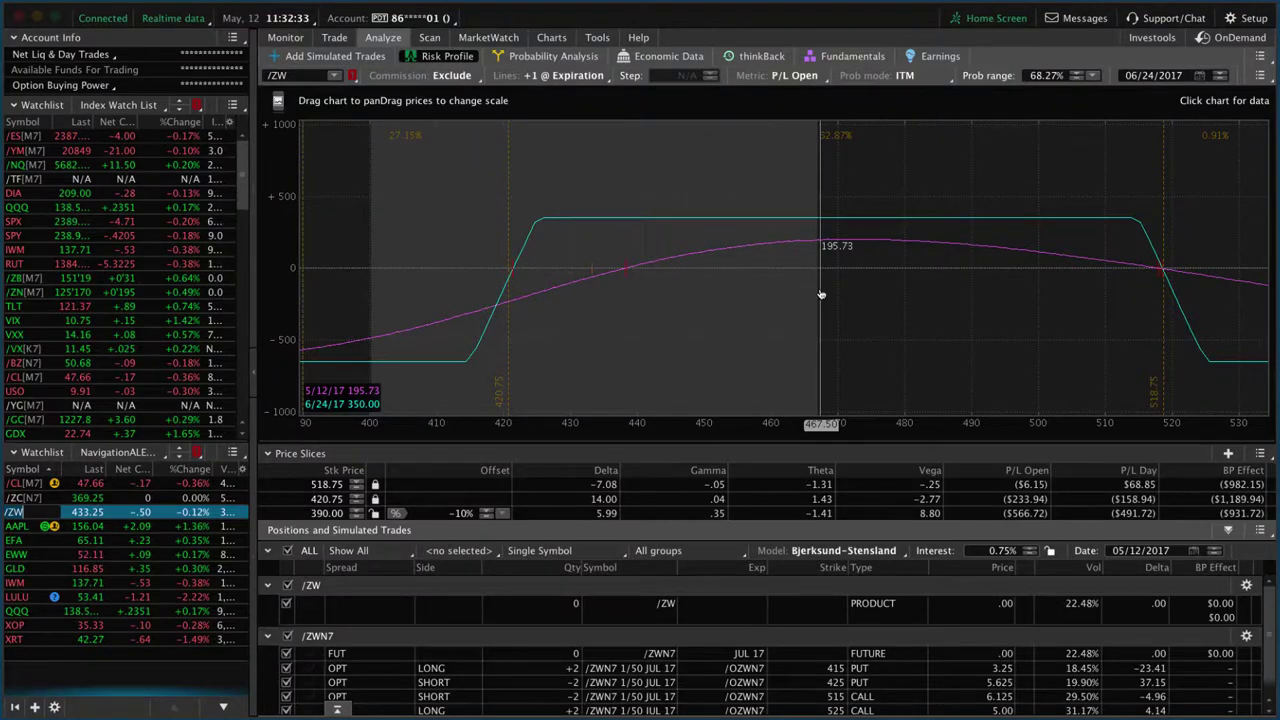
pyautogui.moveTo(820, 294)
pyautogui.mouseDown()
pyautogui.moveTo(606, 280)
pyautogui.moveTo(531, 300)
pyautogui.moveTo(580, 285)
pyautogui.mouseUp()
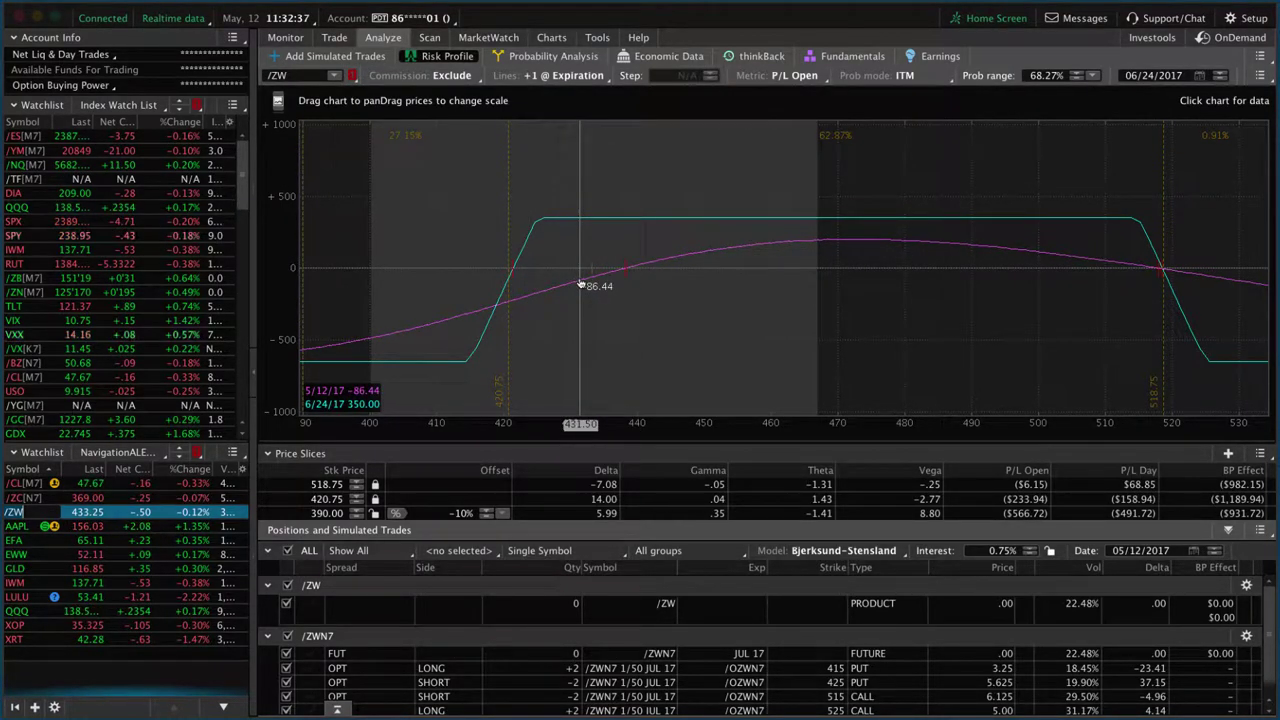
pyautogui.click(65, 540)
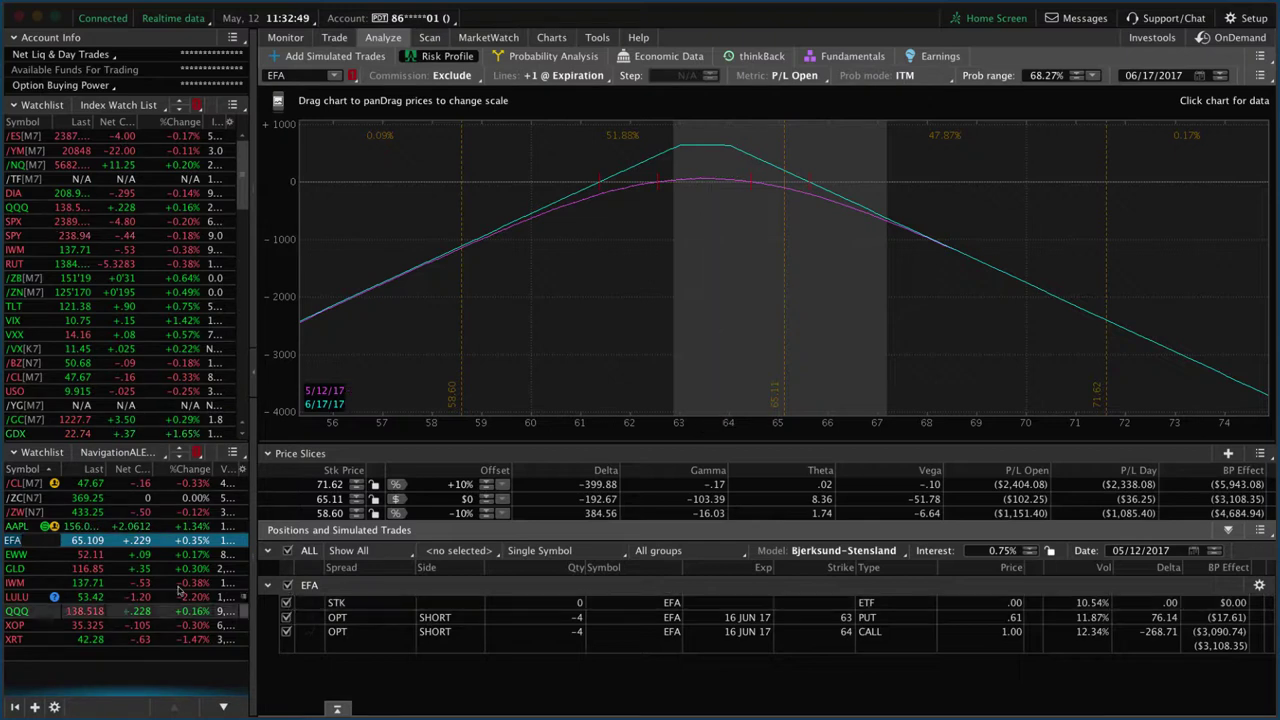
# Step: Review EWW's risk profile, then load the GLD May 19 116/119/128/131 iron condor profile
pyautogui.click(30, 554)
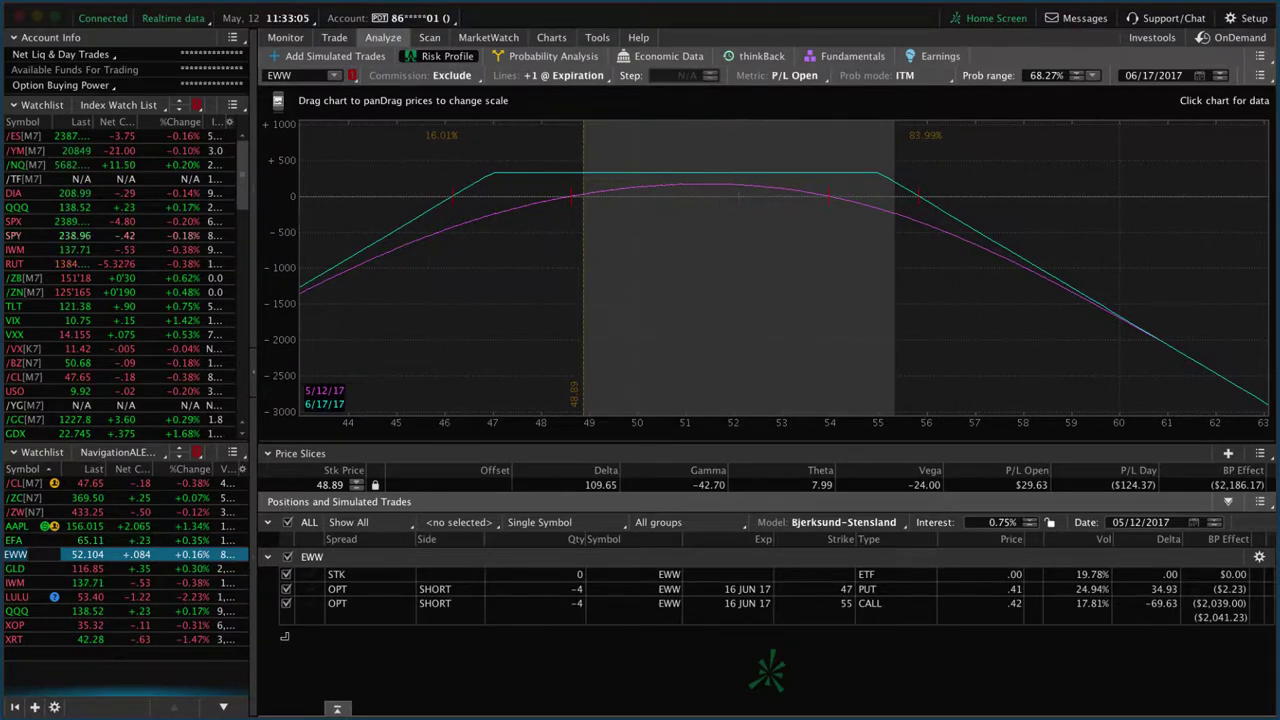
pyautogui.click(24, 570)
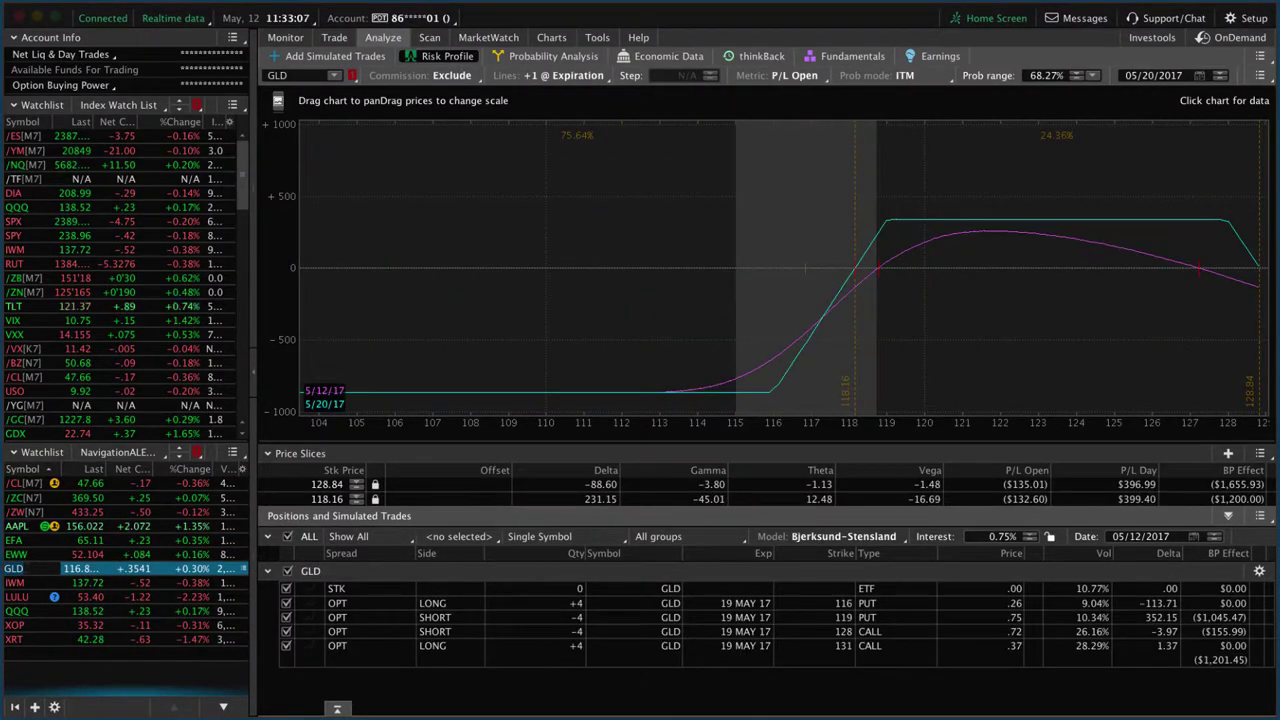
# Step: Pan GLD toward higher prices, then list its option chain expirations from 12 MAY 17
pyautogui.moveTo(691, 349); pyautogui.dragTo(441, 338)
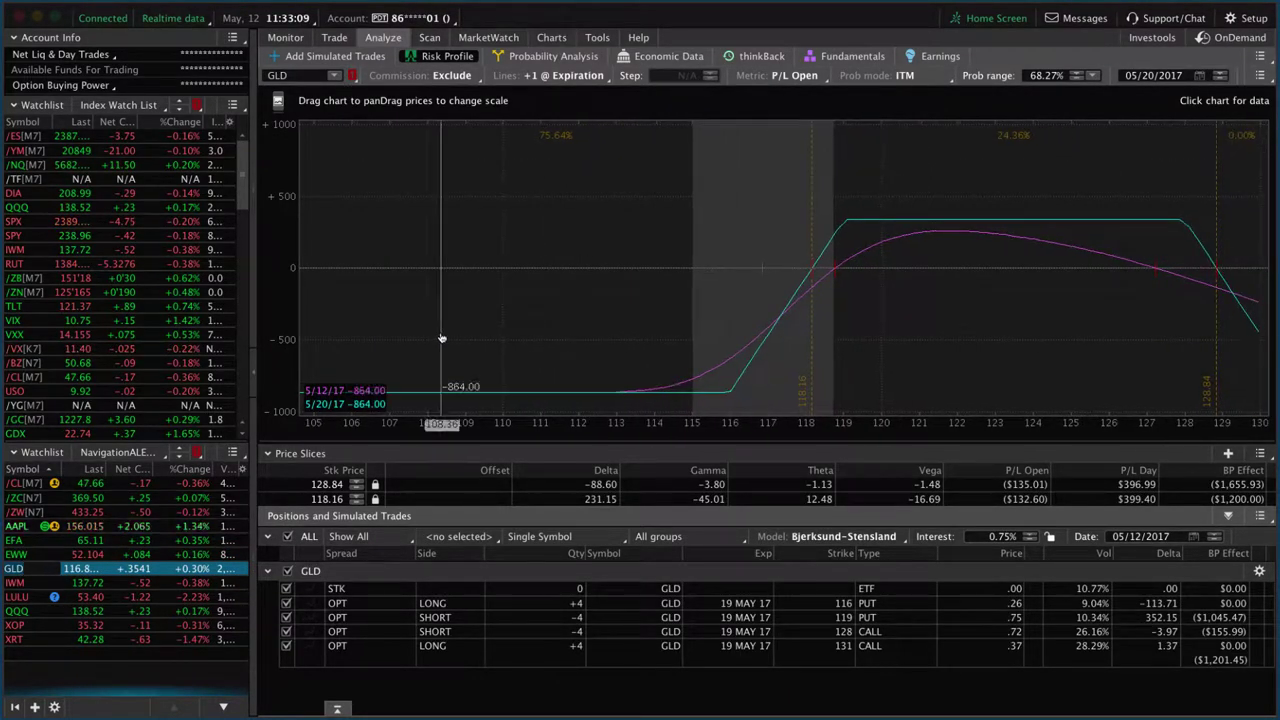
pyautogui.moveTo(951, 351); pyautogui.dragTo(720, 357)
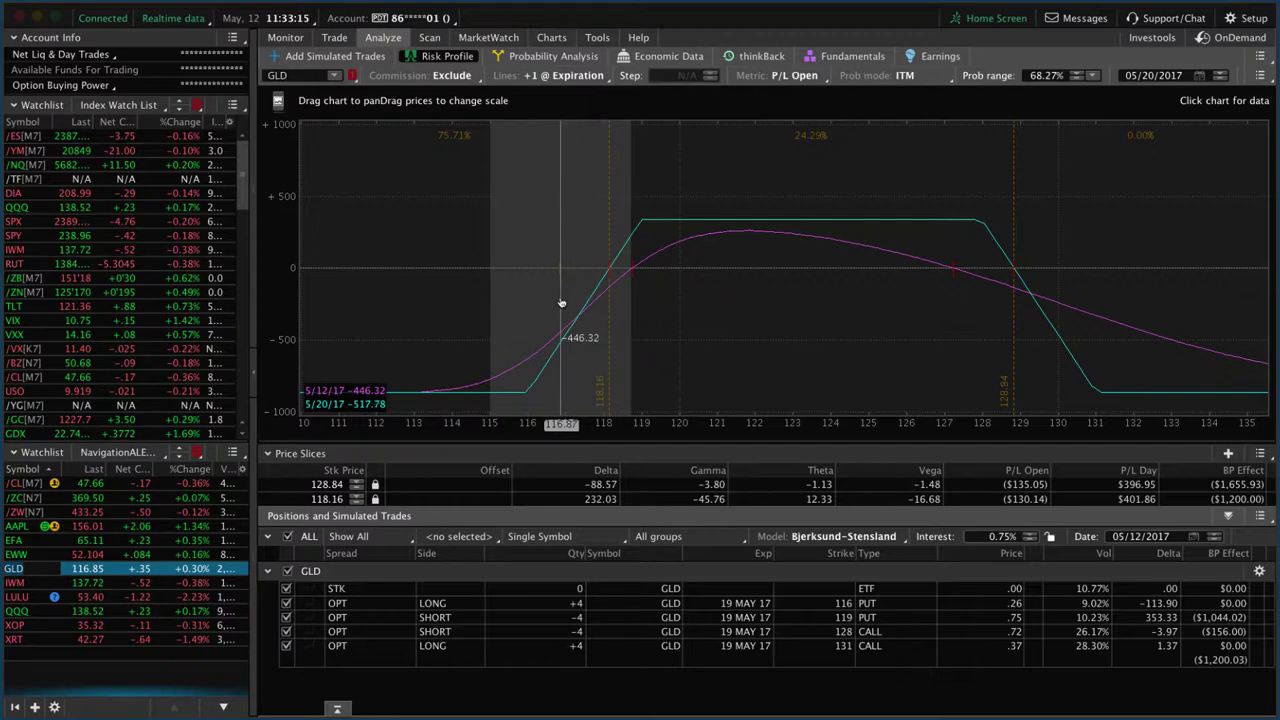
pyautogui.click(336, 38)
pyautogui.click(336, 38)
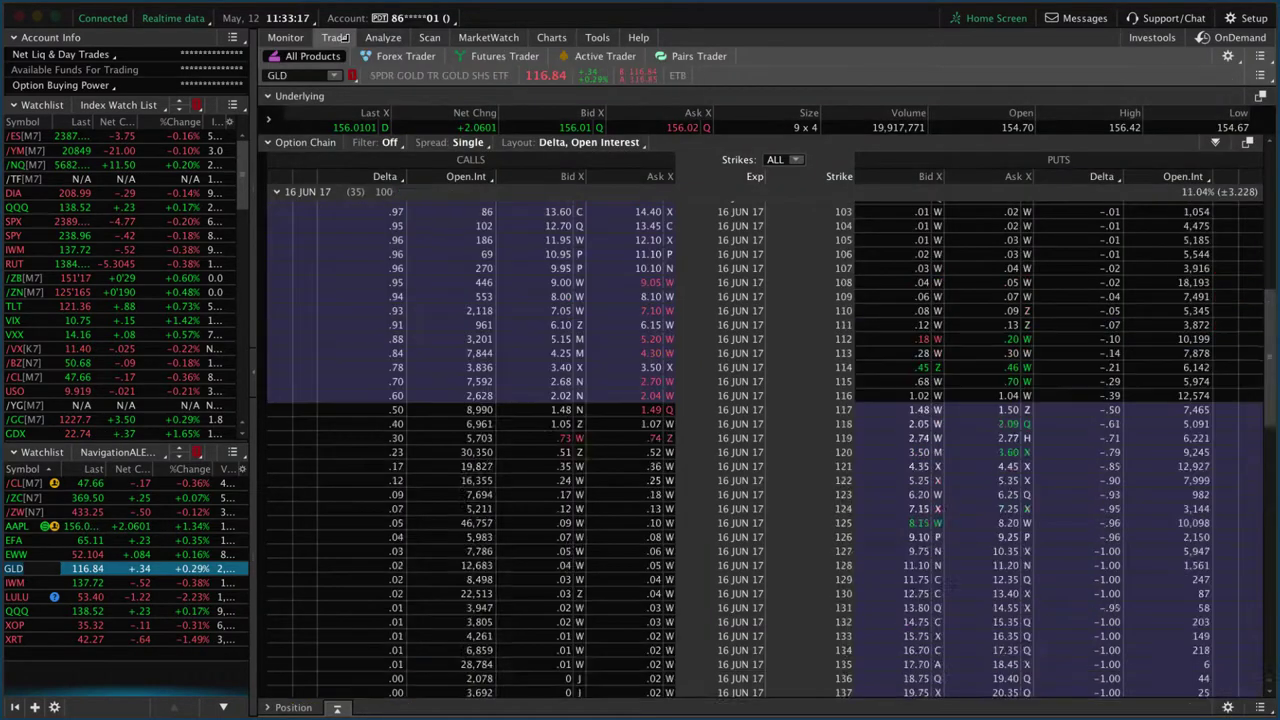
pyautogui.click(274, 191)
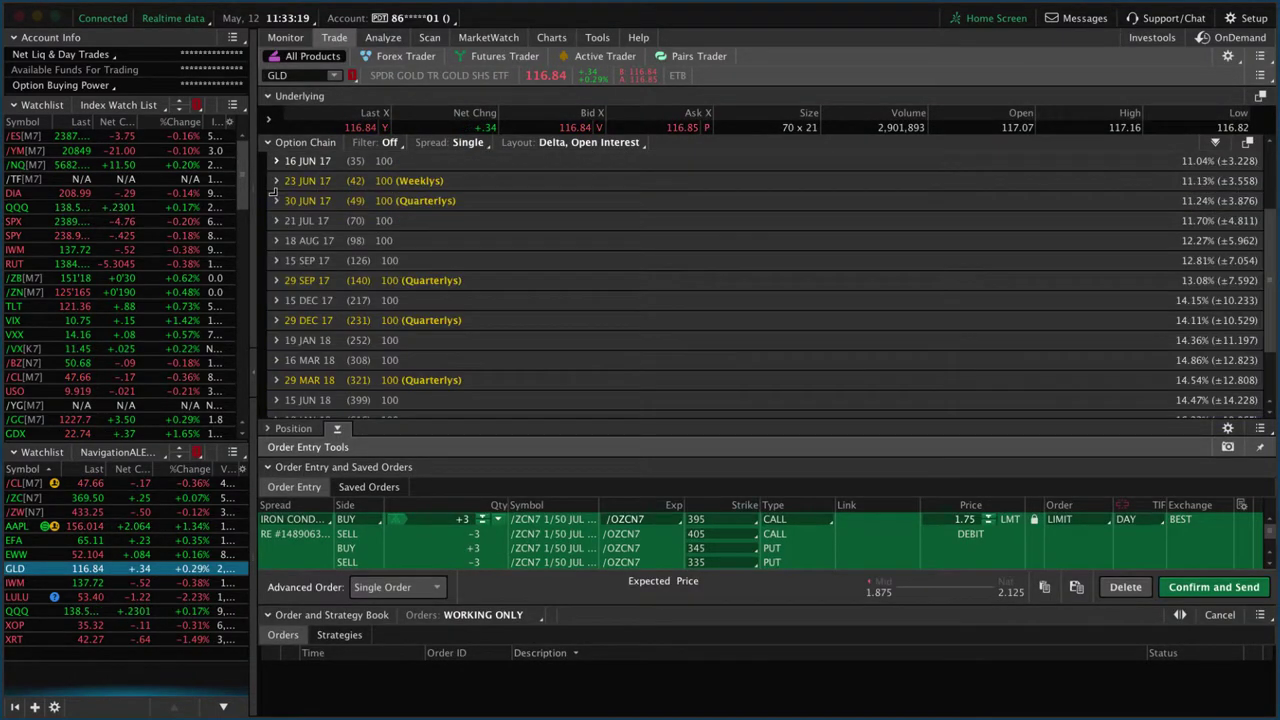
pyautogui.scroll(3, 310, 210)
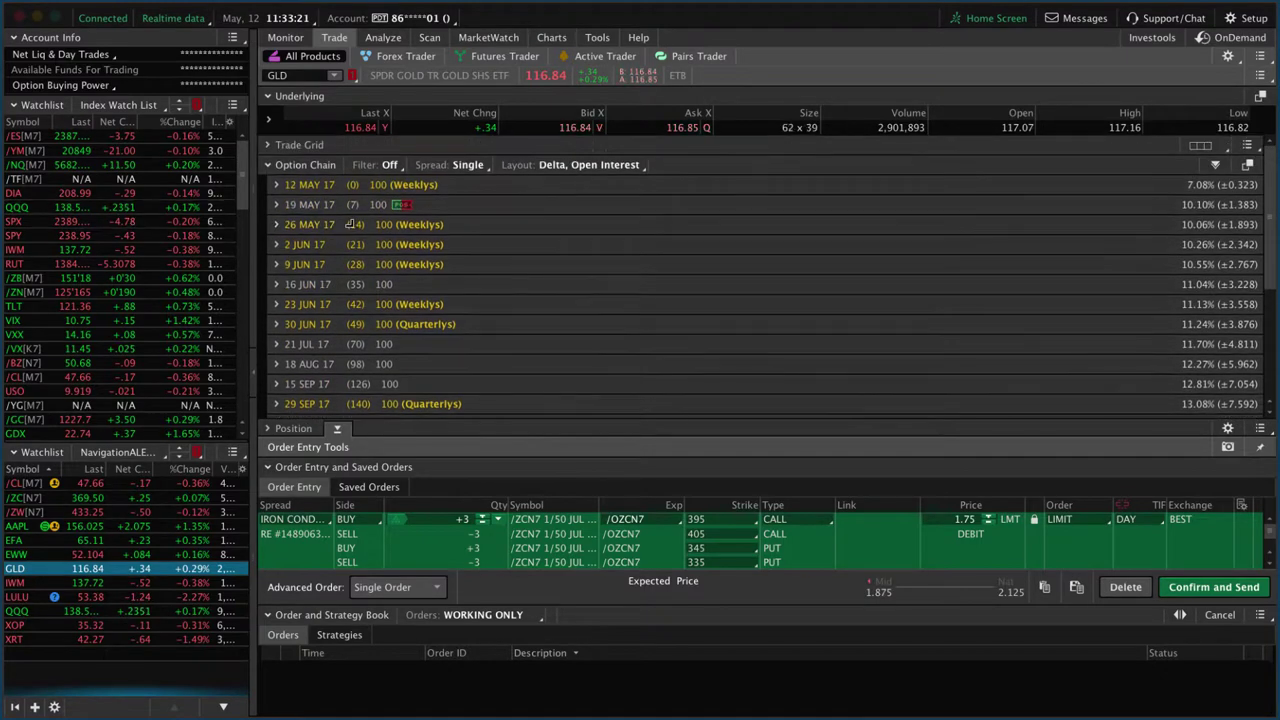
# Step: Return to the GLD May 19 iron condor risk profile with slices 128.84 and 118.16
pyautogui.click(383, 37)
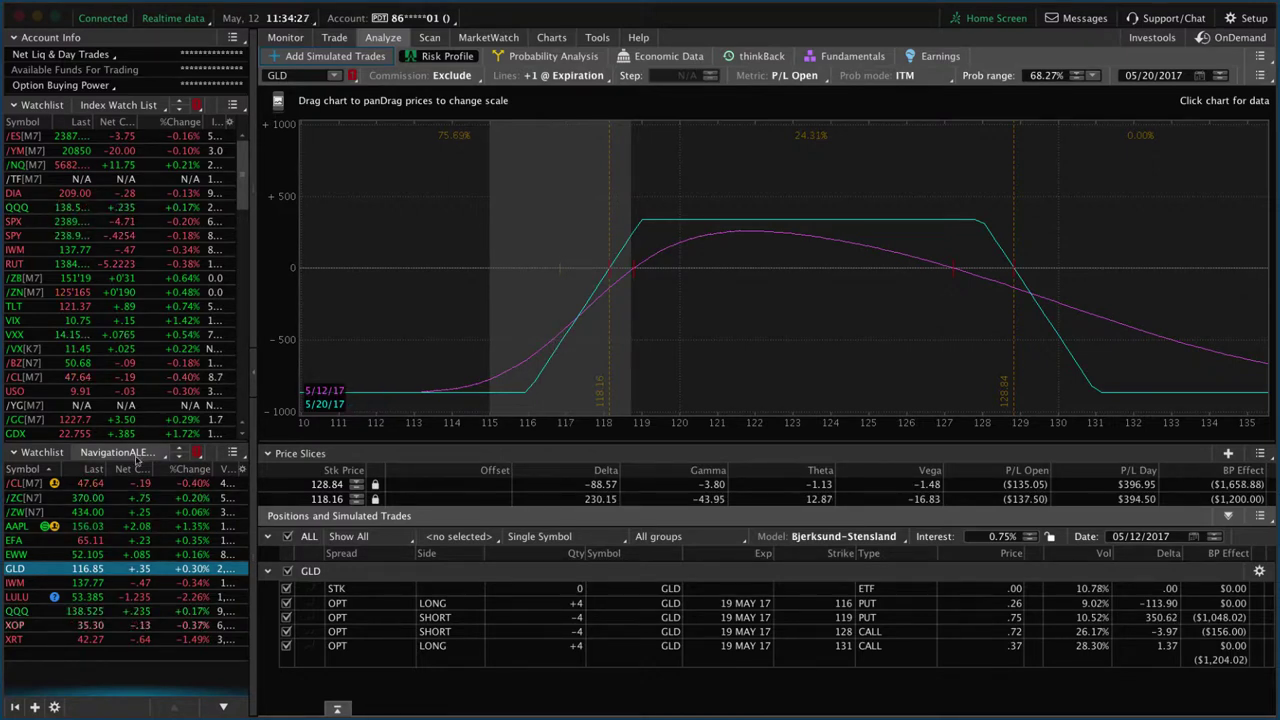
# Step: Load the LULU June 16 iron condor risk profile, with slices at 71.70 and 60.79
pyautogui.click(30, 597)
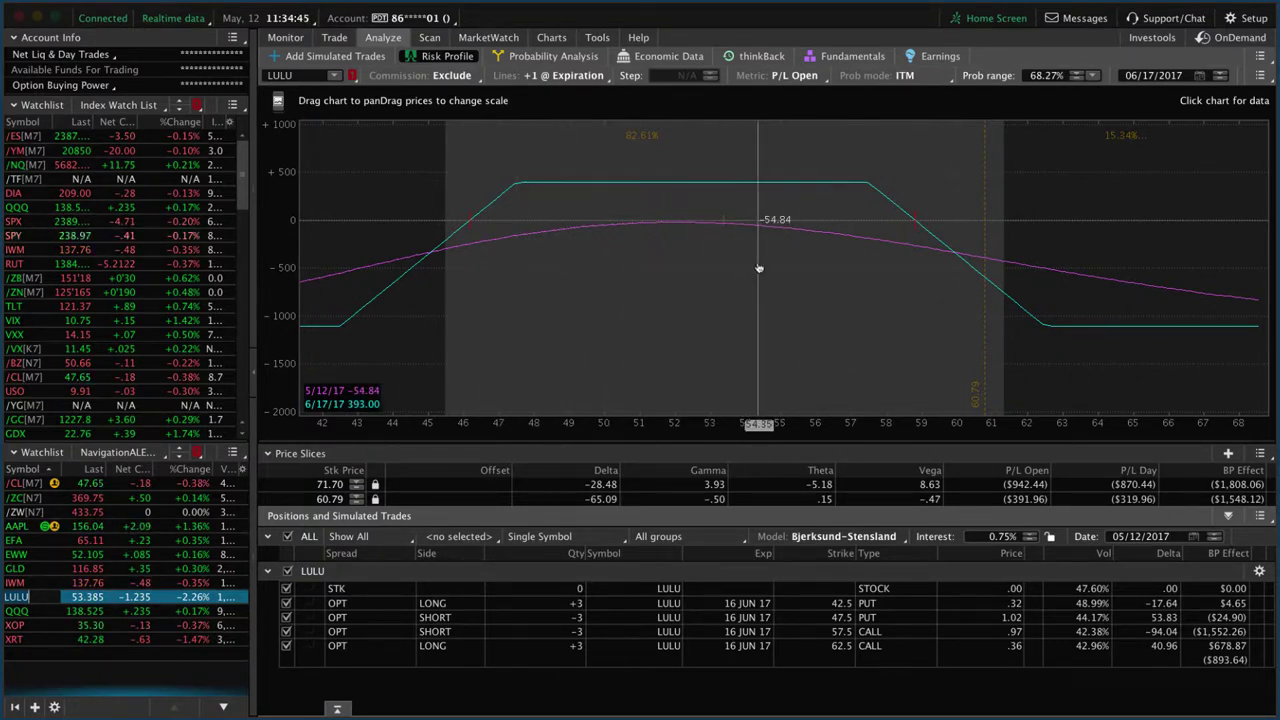
pyautogui.click(46, 626)
pyautogui.click(55, 598)
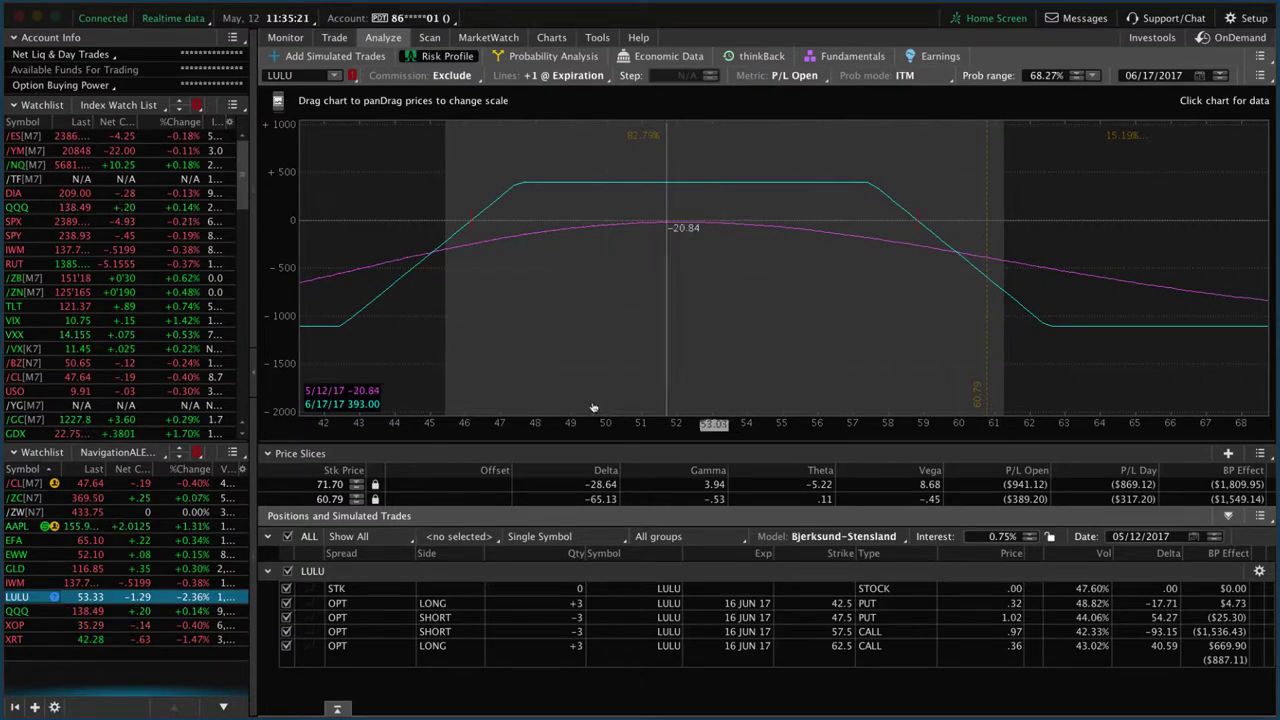
# Step: Pan QQQ's call spread profile toward lower prices, then load XOP's June 16 31/37 strangle
pyautogui.click(140, 611)
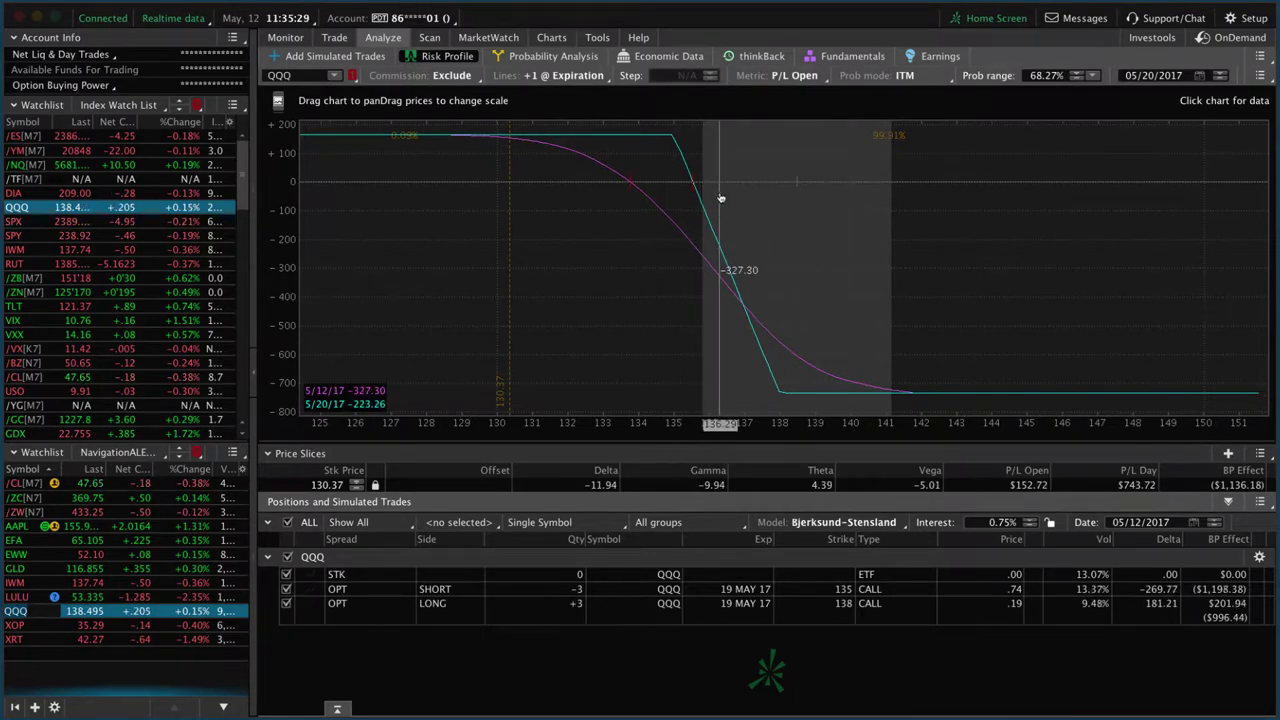
pyautogui.moveTo(750, 200); pyautogui.dragTo(903, 196)
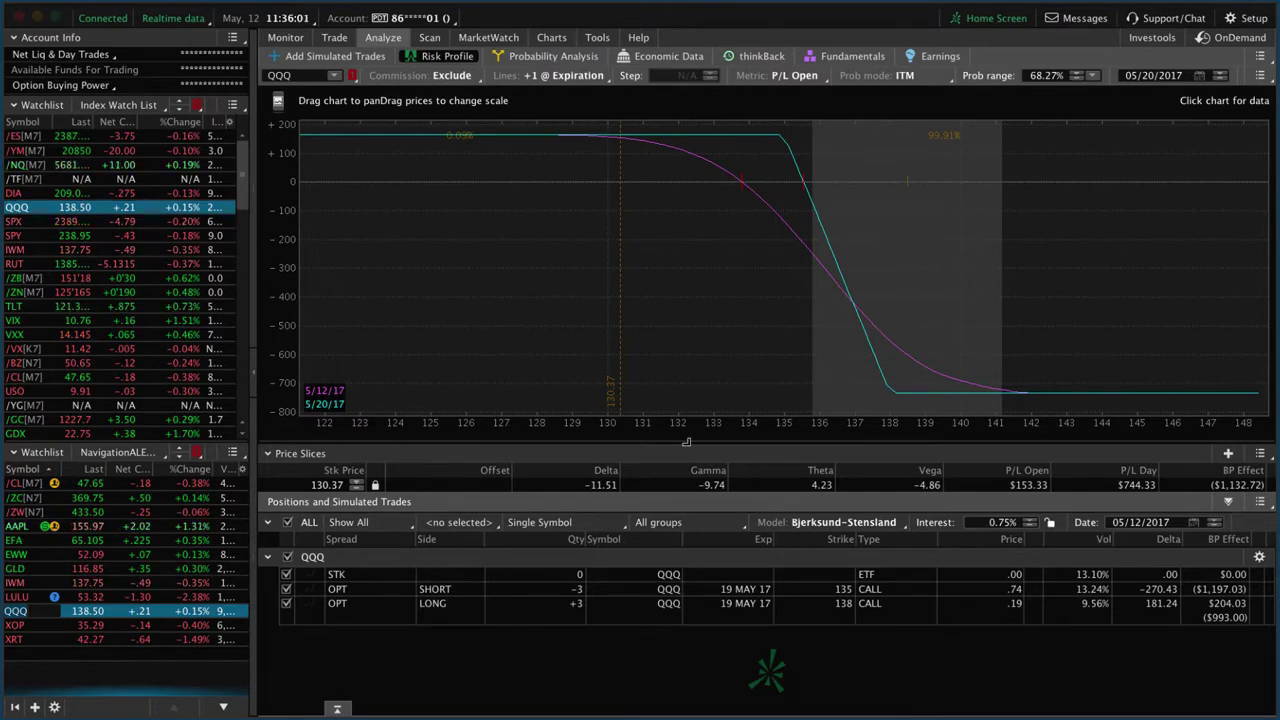
pyautogui.click(38, 626)
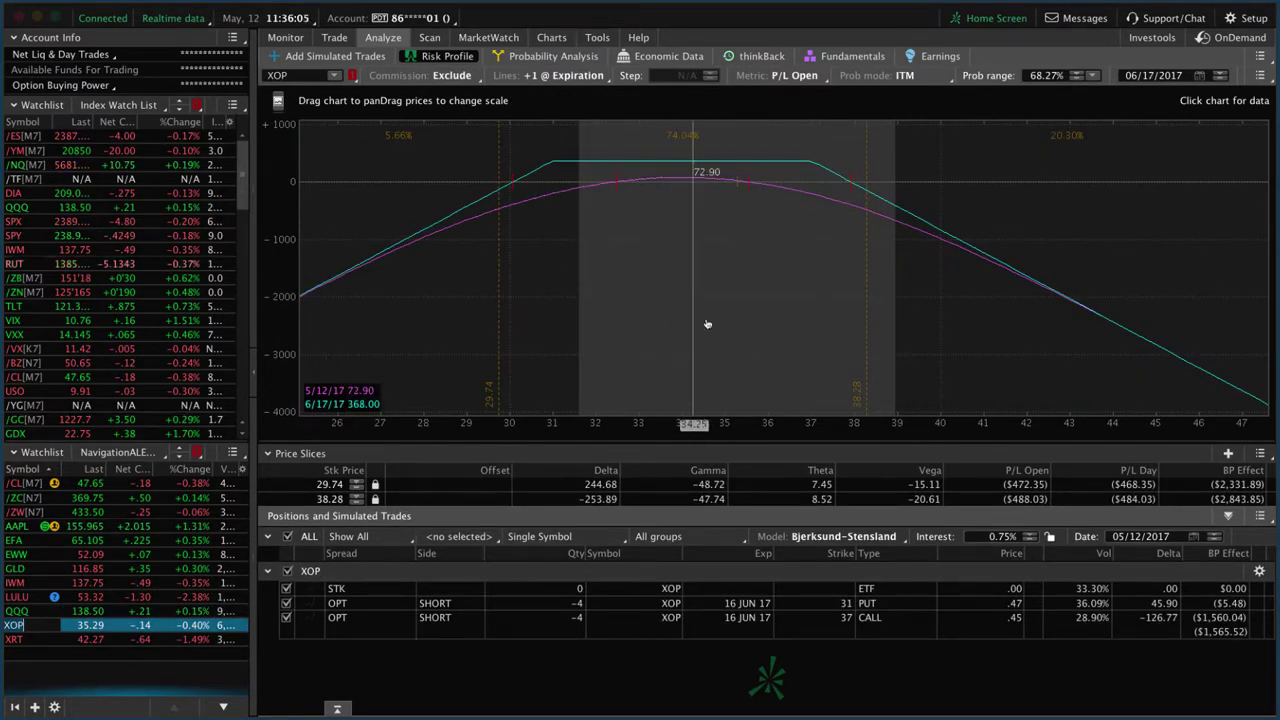
# Step: Check XOP's price chart and IV, then load XRT's June 16 42-strike short straddle profile
pyautogui.click(552, 38)
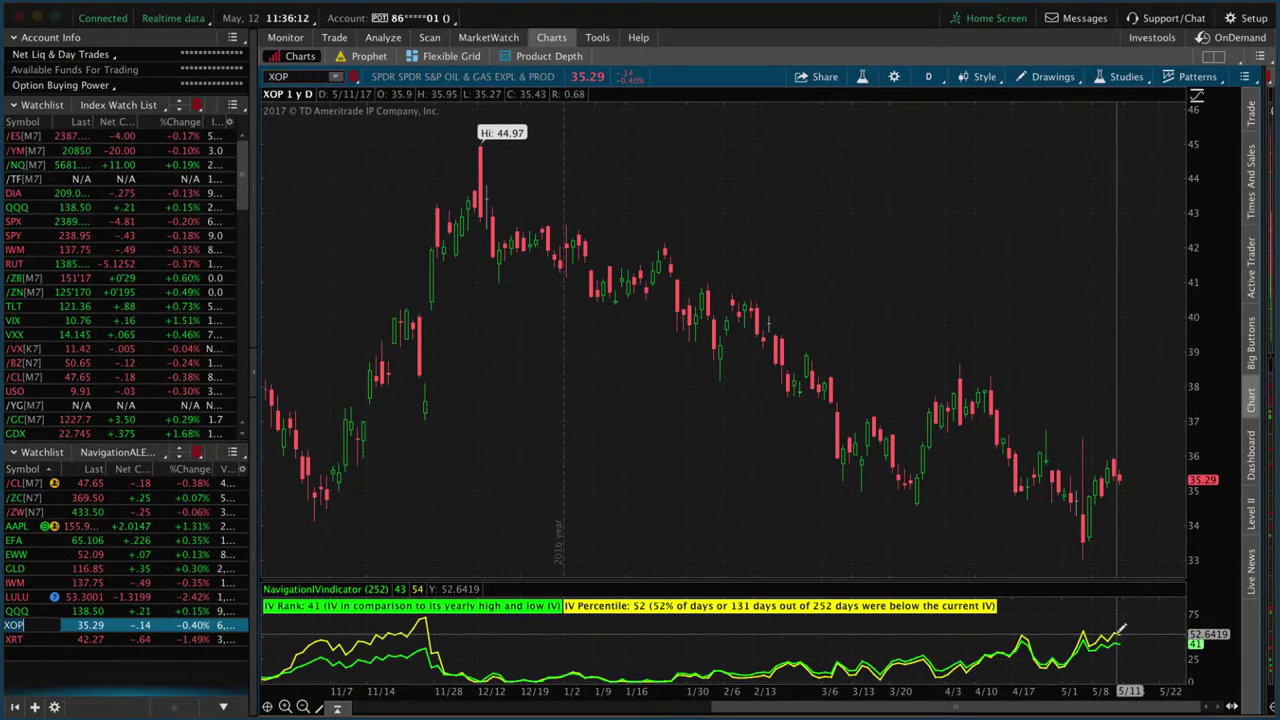
pyautogui.click(383, 37)
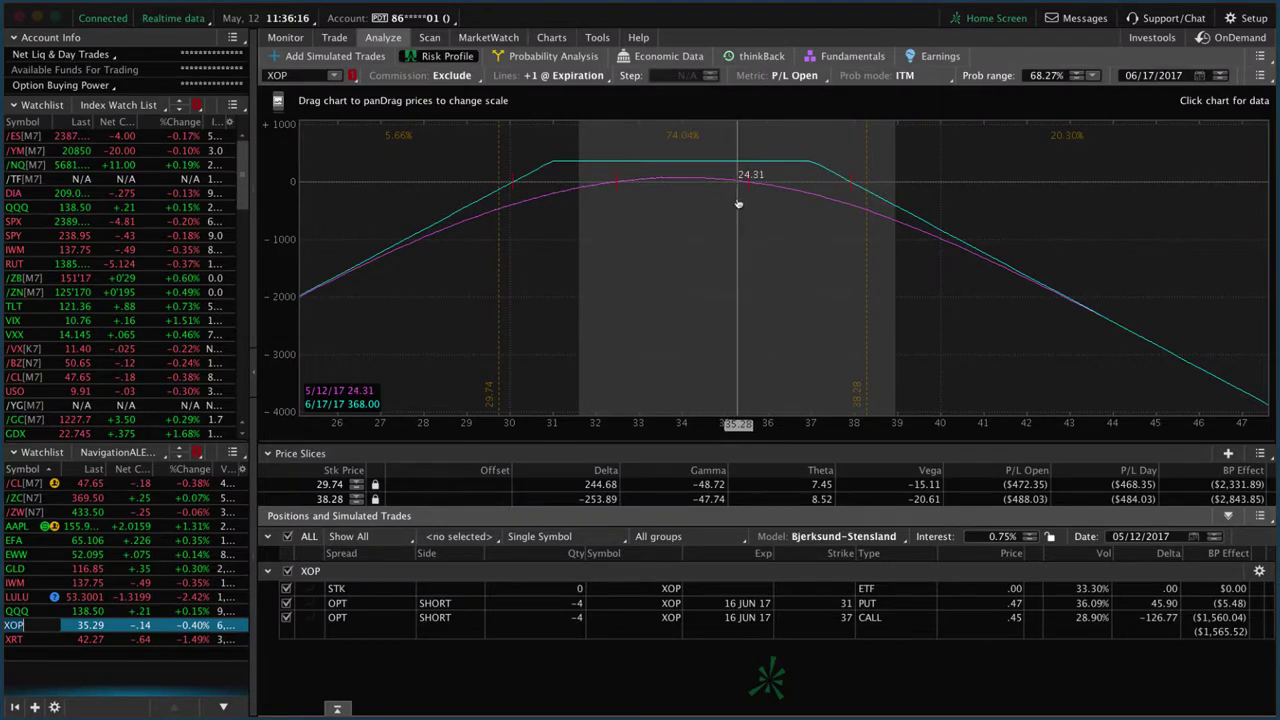
pyautogui.click(14, 639)
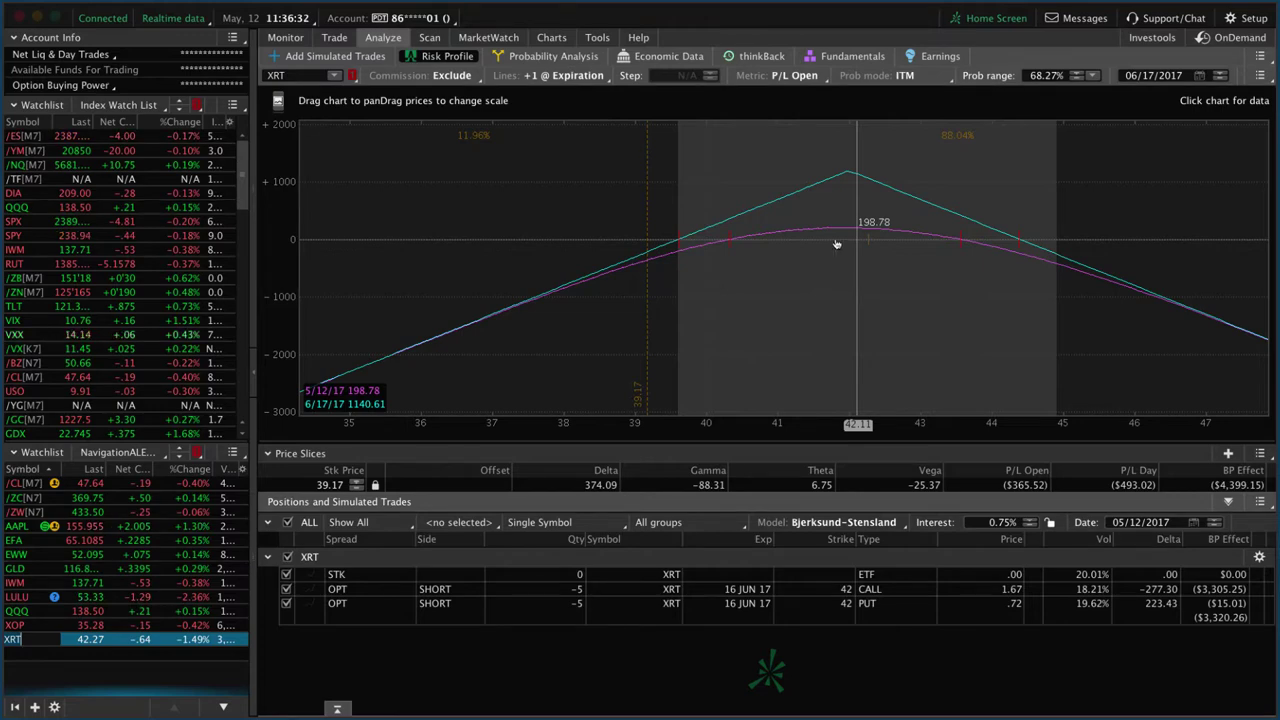
pyautogui.click(552, 37)
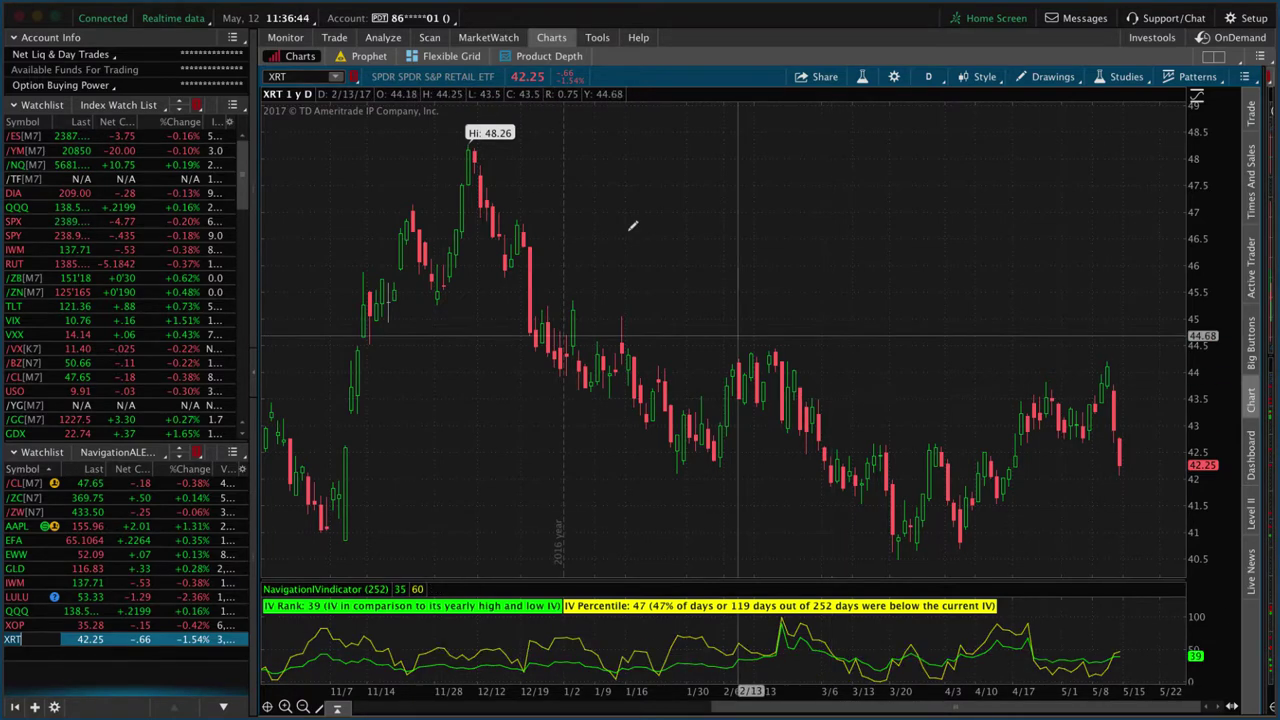
pyautogui.click(385, 37)
pyautogui.click(385, 37)
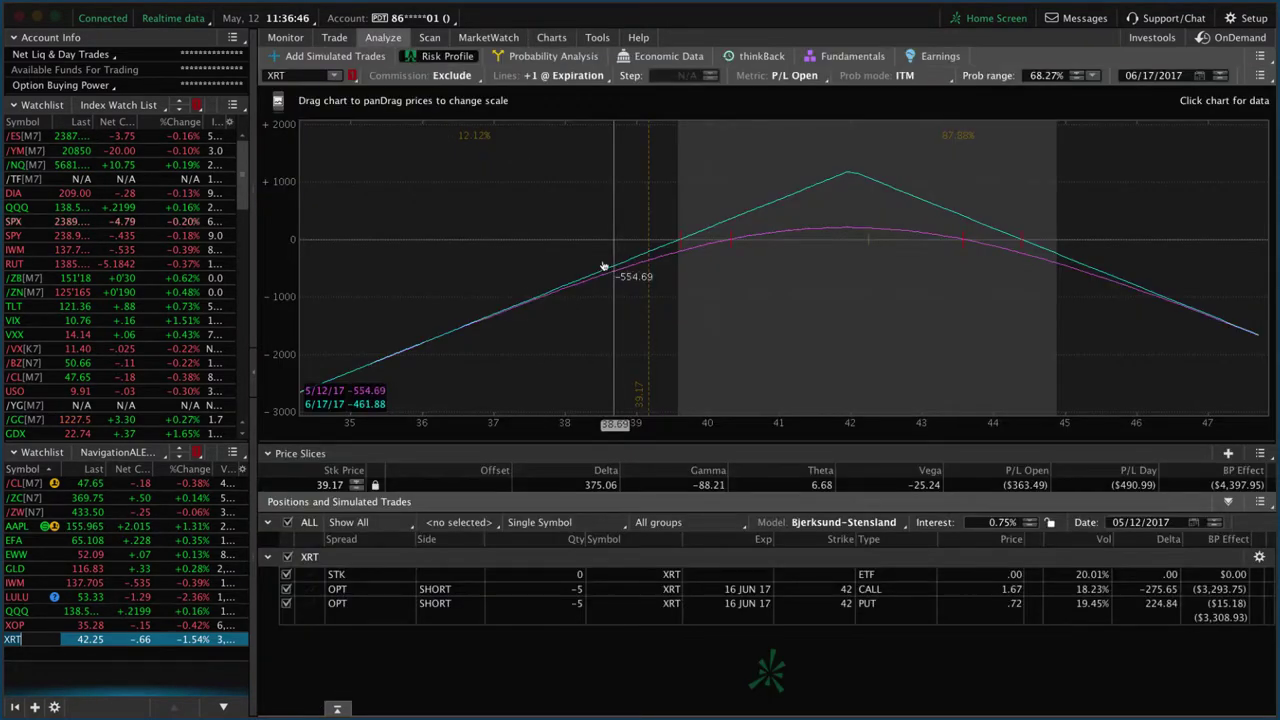